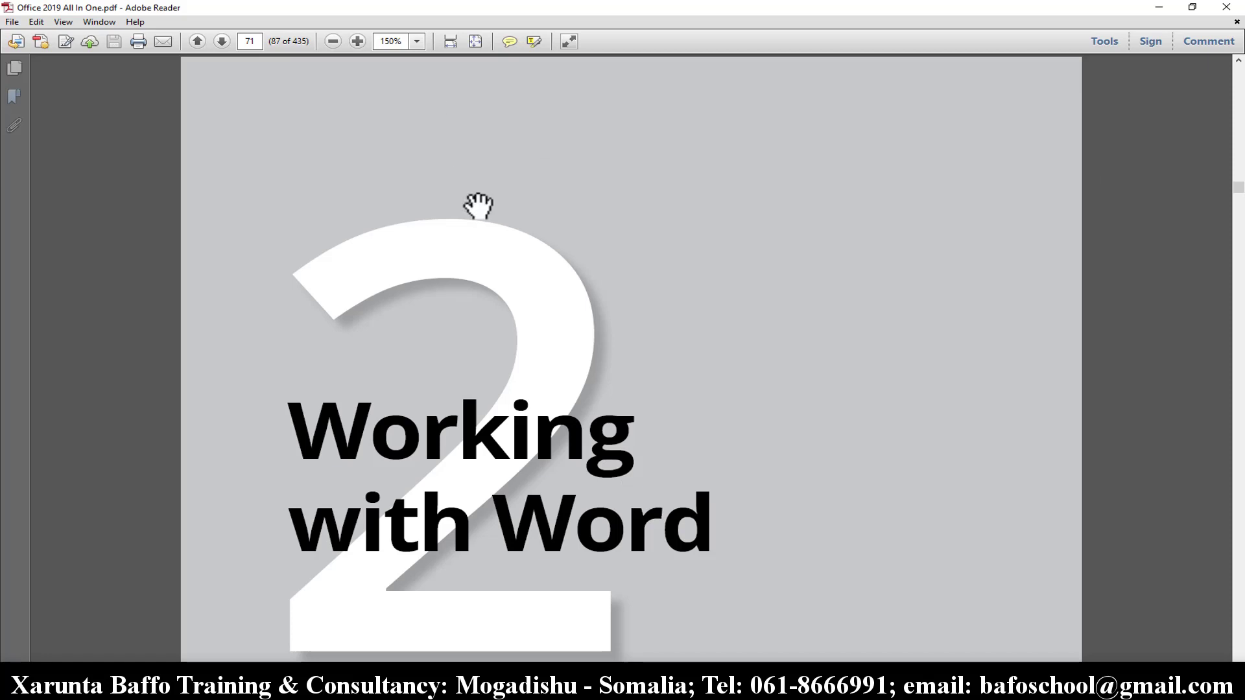
- Page through the Office 2019 PDF from the "Working with Word" part to page 81, and minimize the reader
scroll(524, 319, down, 2)
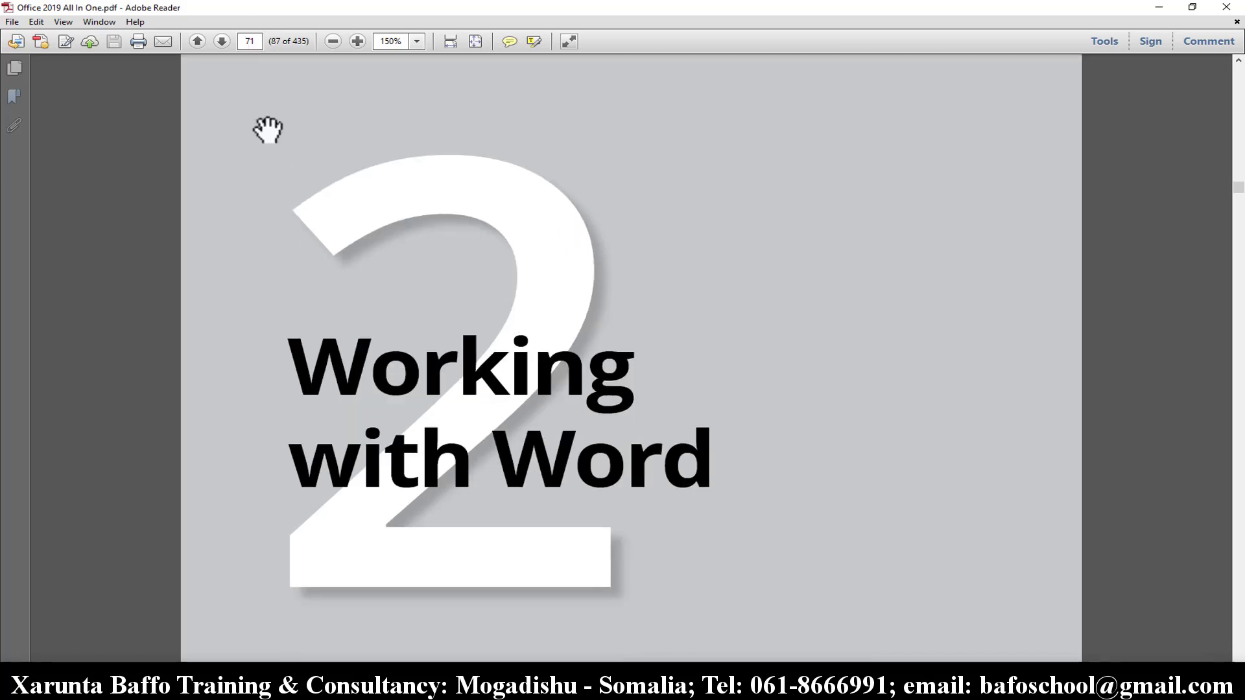
click(221, 42)
click(221, 41)
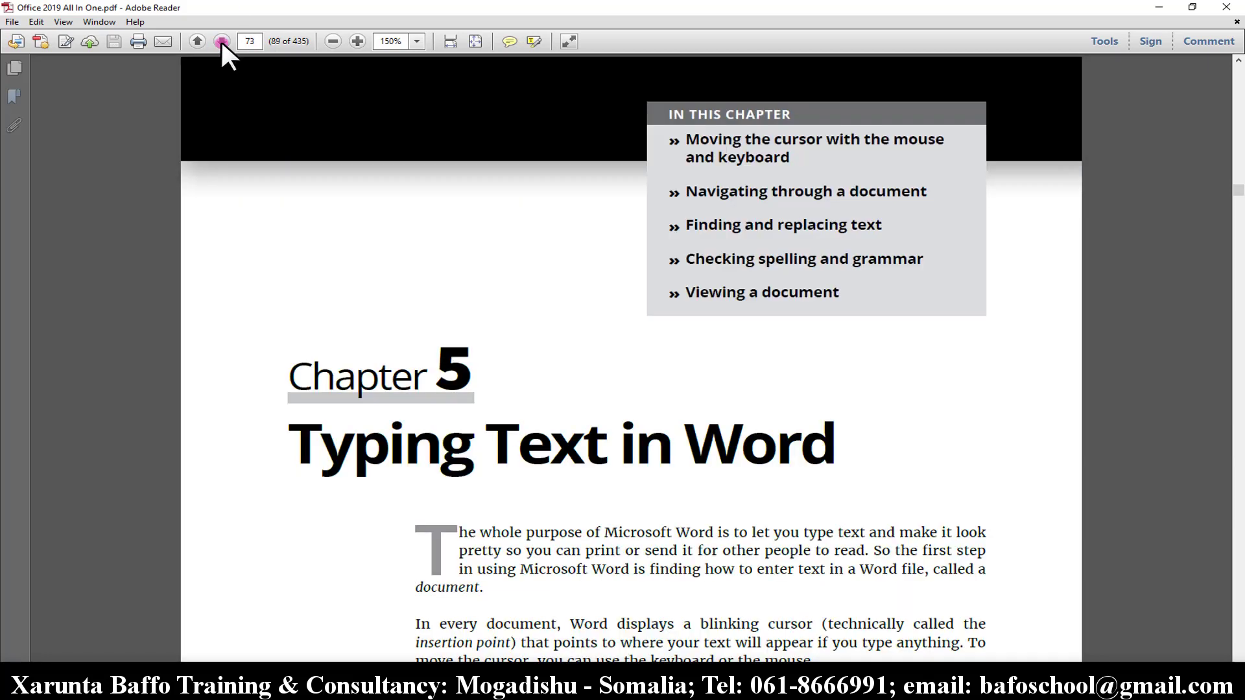
click(221, 41)
click(222, 42)
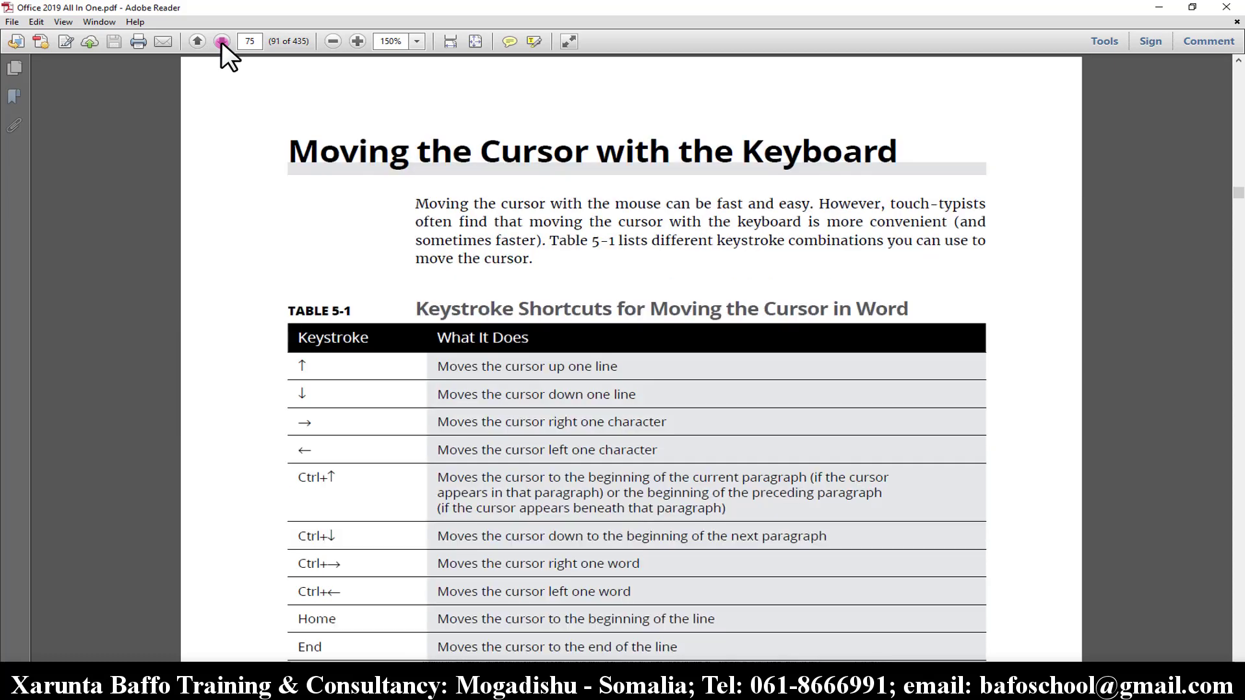
click(222, 41)
click(221, 42)
click(222, 41)
click(221, 41)
click(222, 41)
click(222, 41)
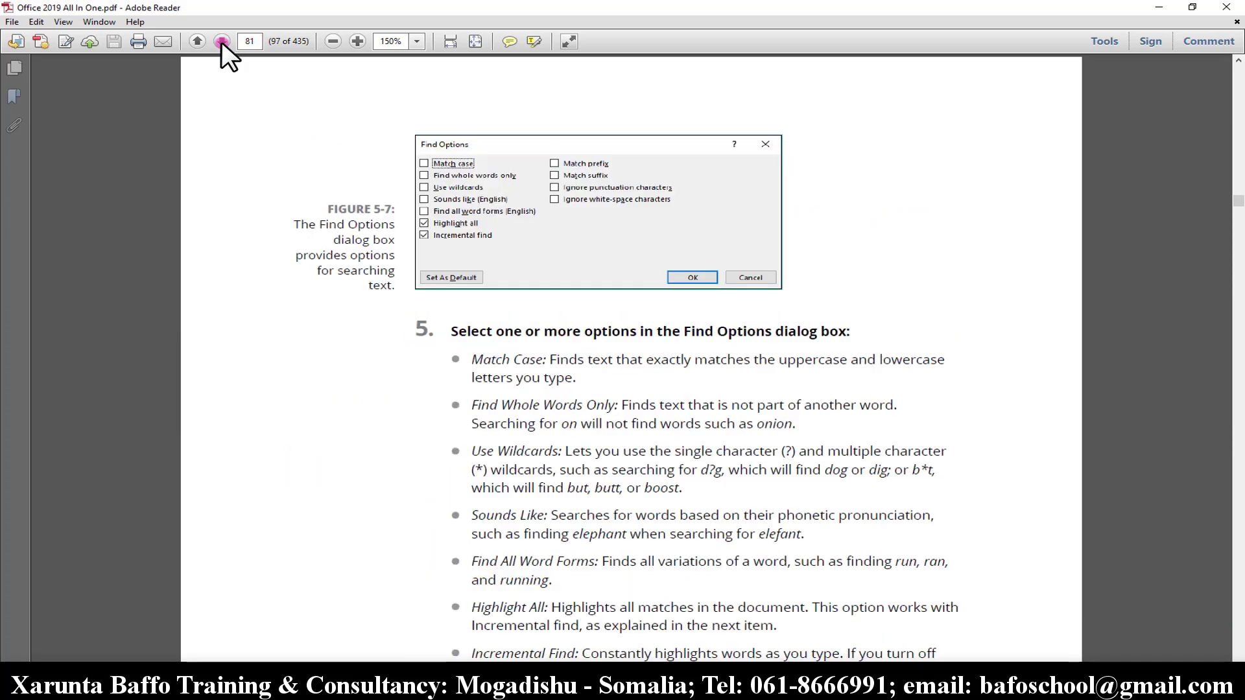
click(1154, 5)
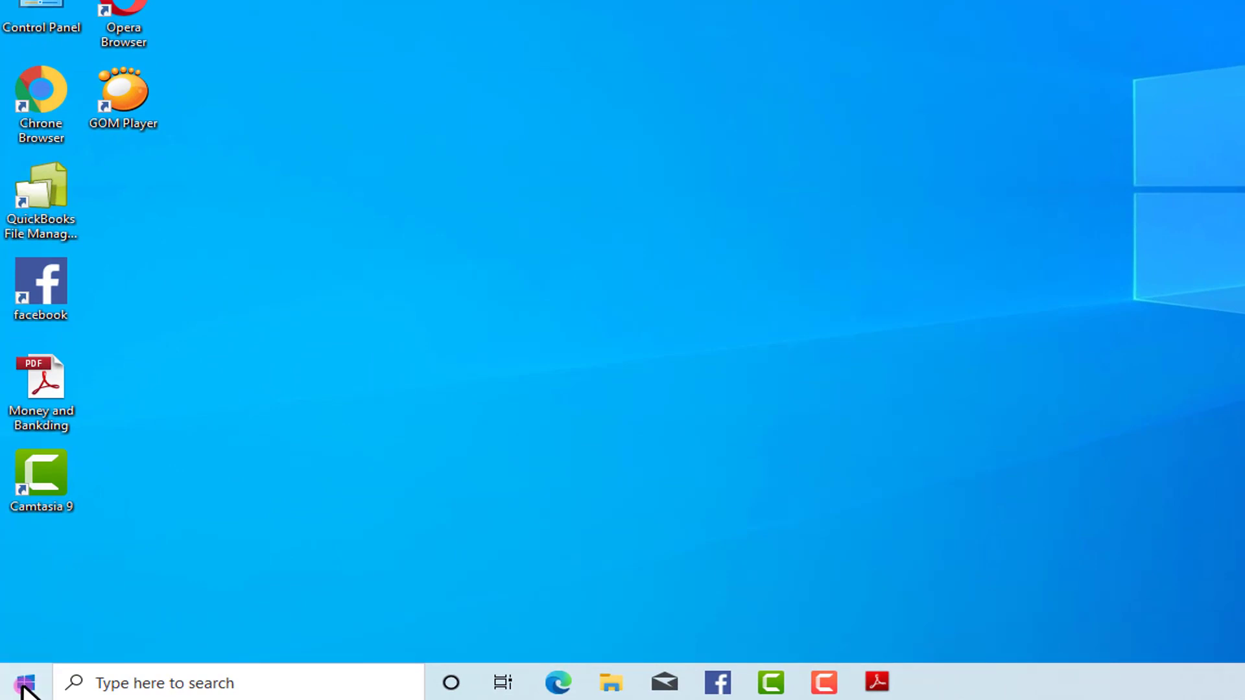
- Find Word on the computer by searching for "word", launch it and create a blank document
click(25, 686)
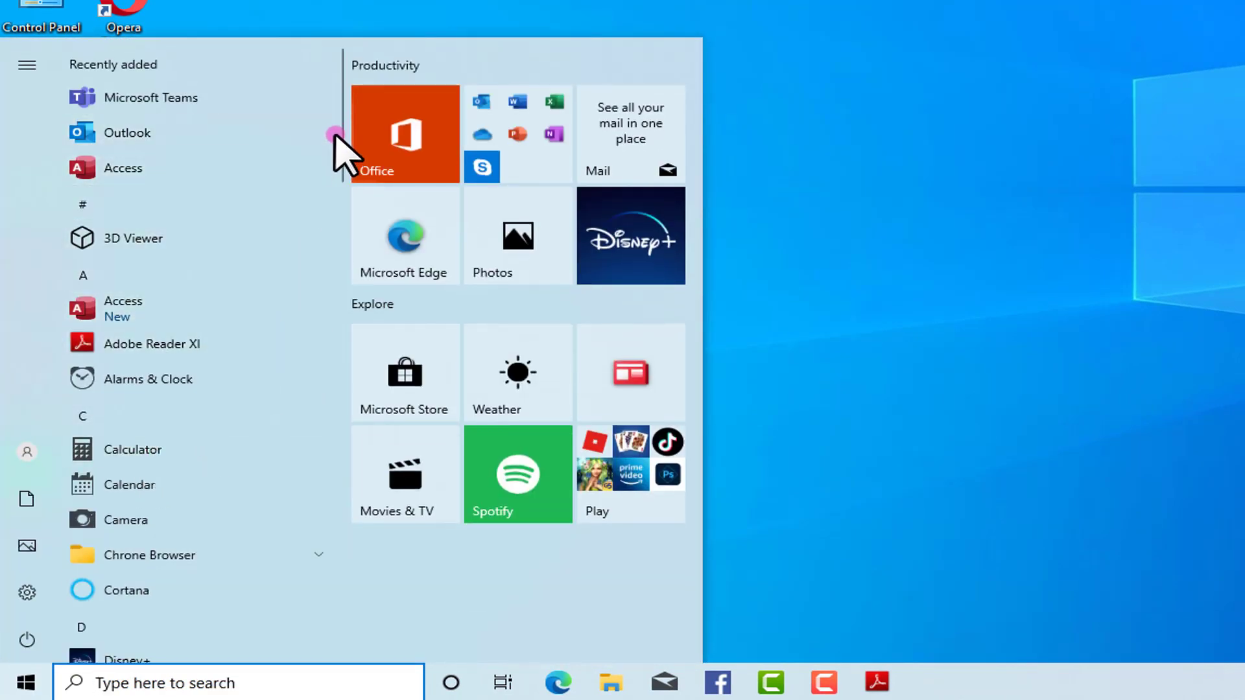
drag(335, 159, 328, 597)
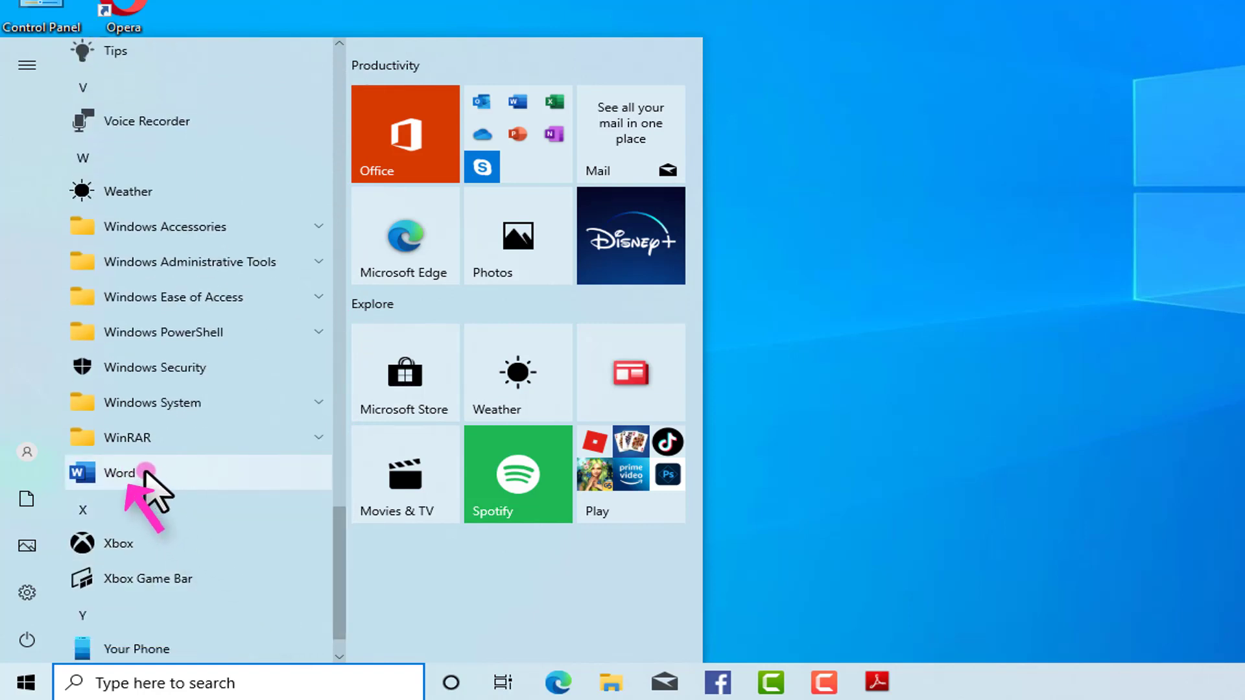
click(269, 681)
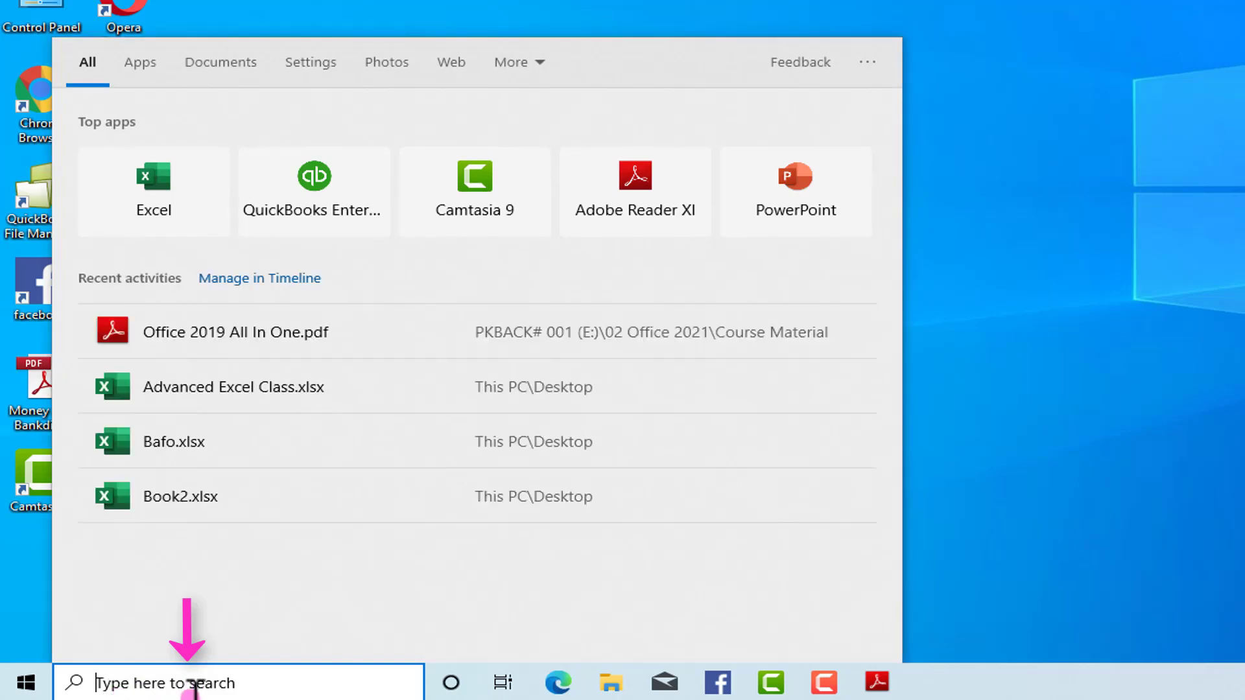
text(word)
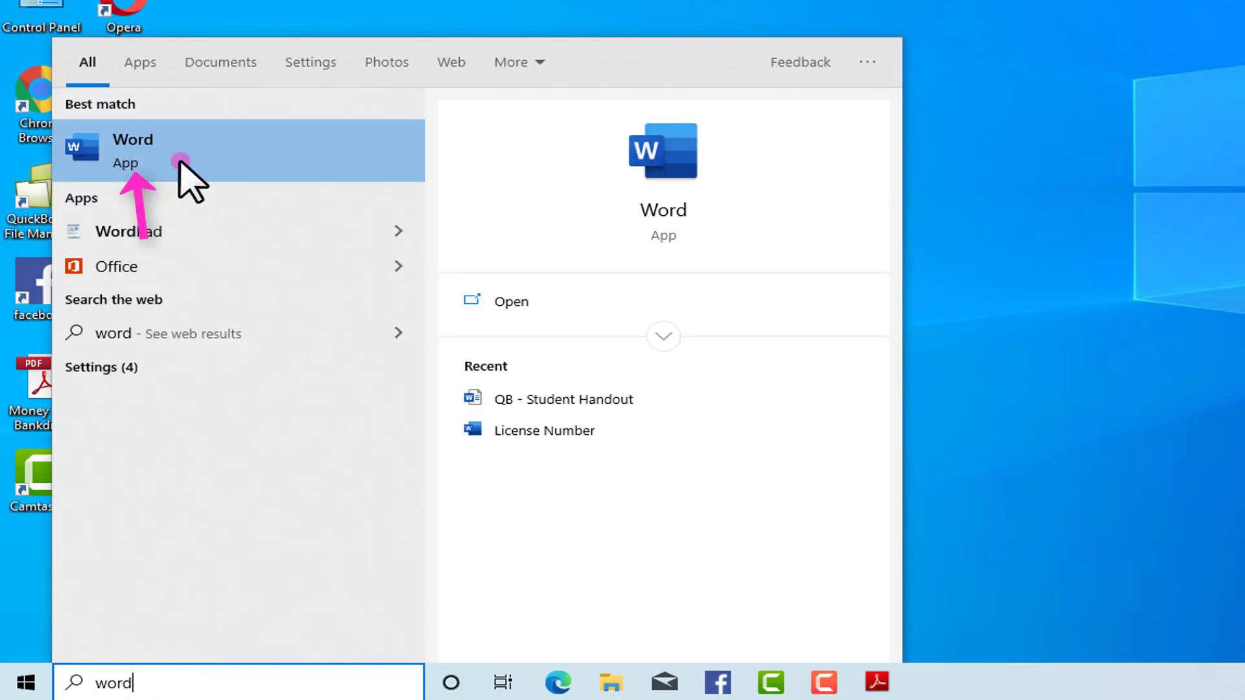
click(164, 153)
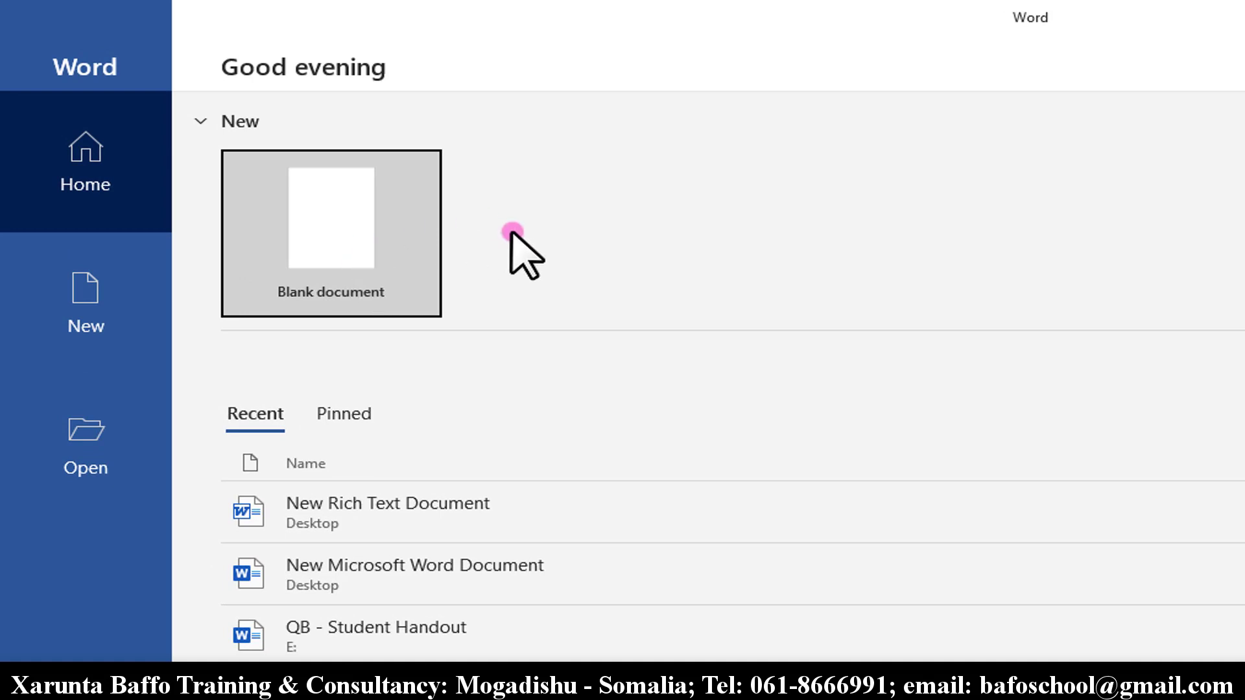
click(320, 256)
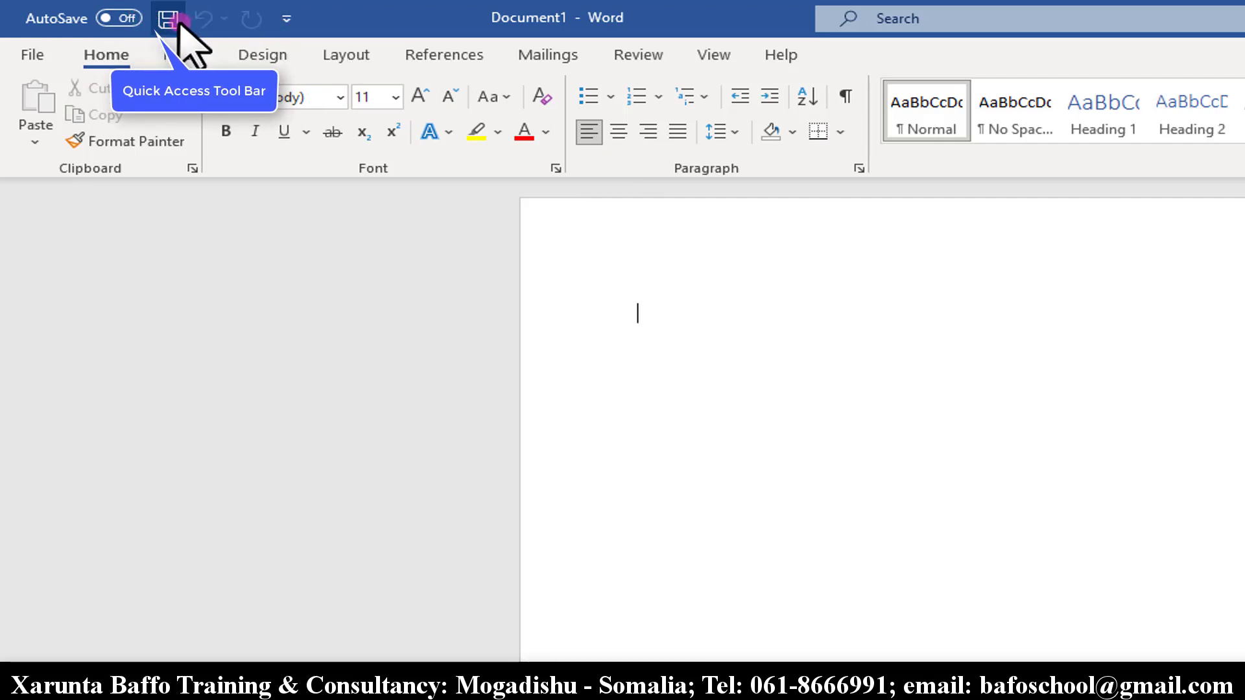
- Review the Quick Access Toolbar customization options and the file management commands, and return to the blank document
click(285, 23)
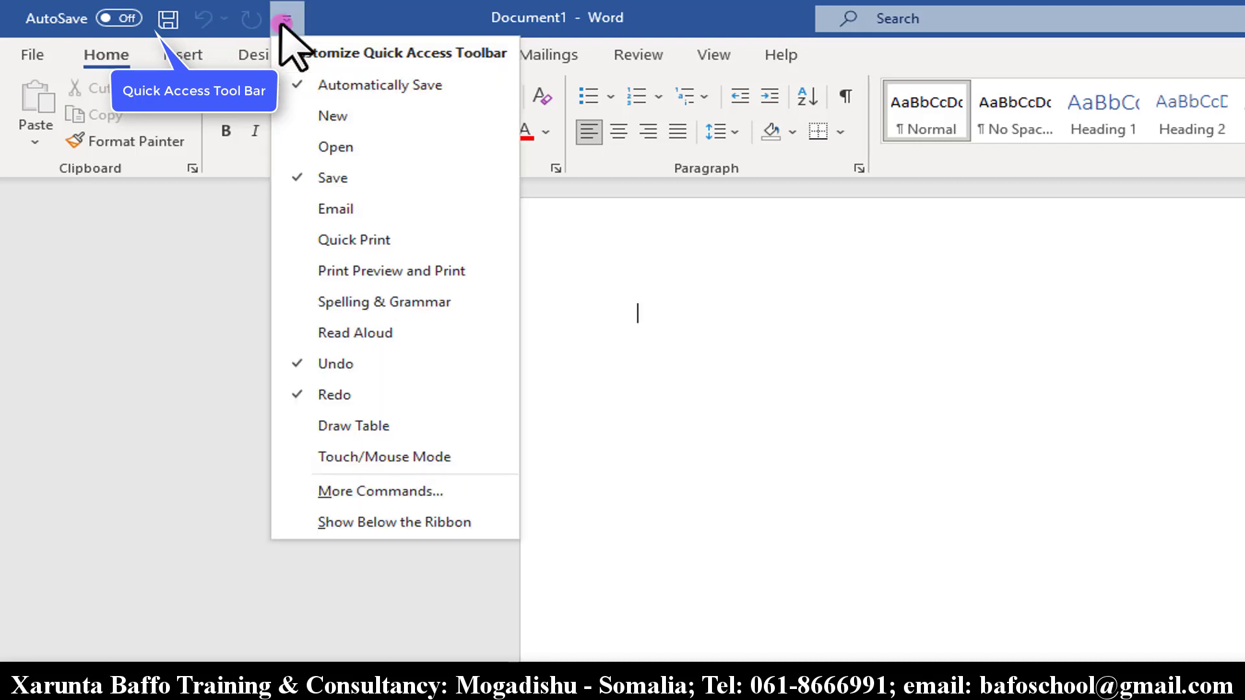
click(608, 283)
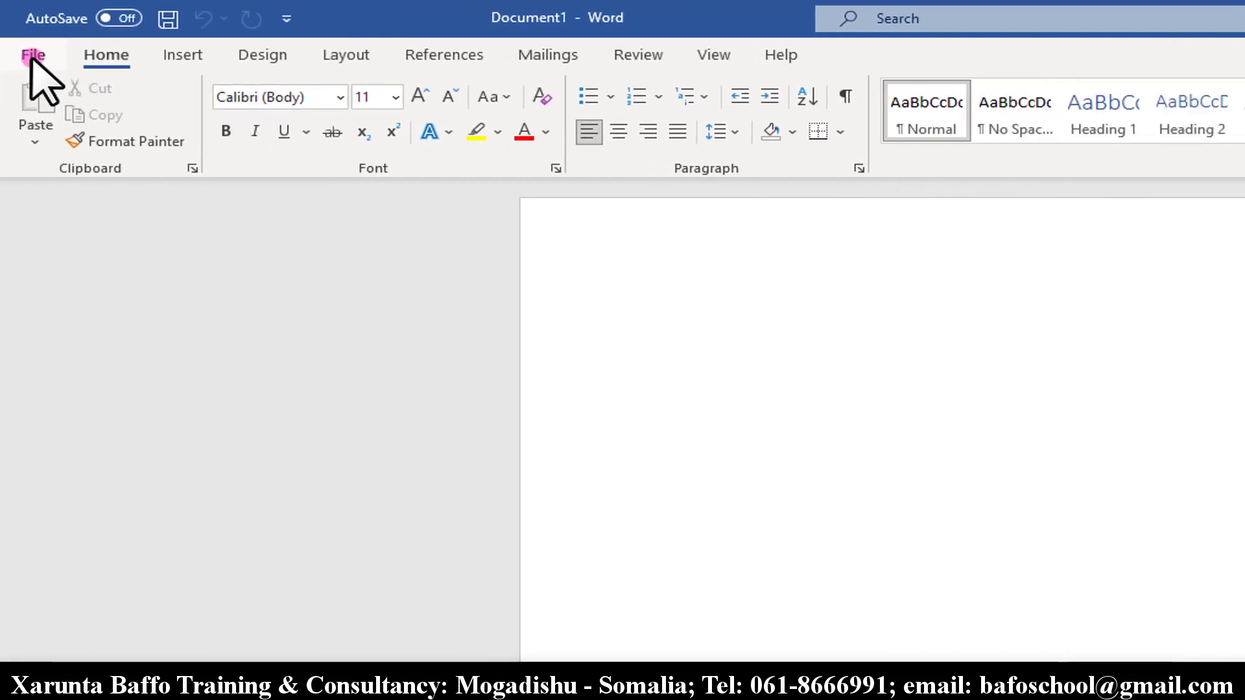
click(32, 56)
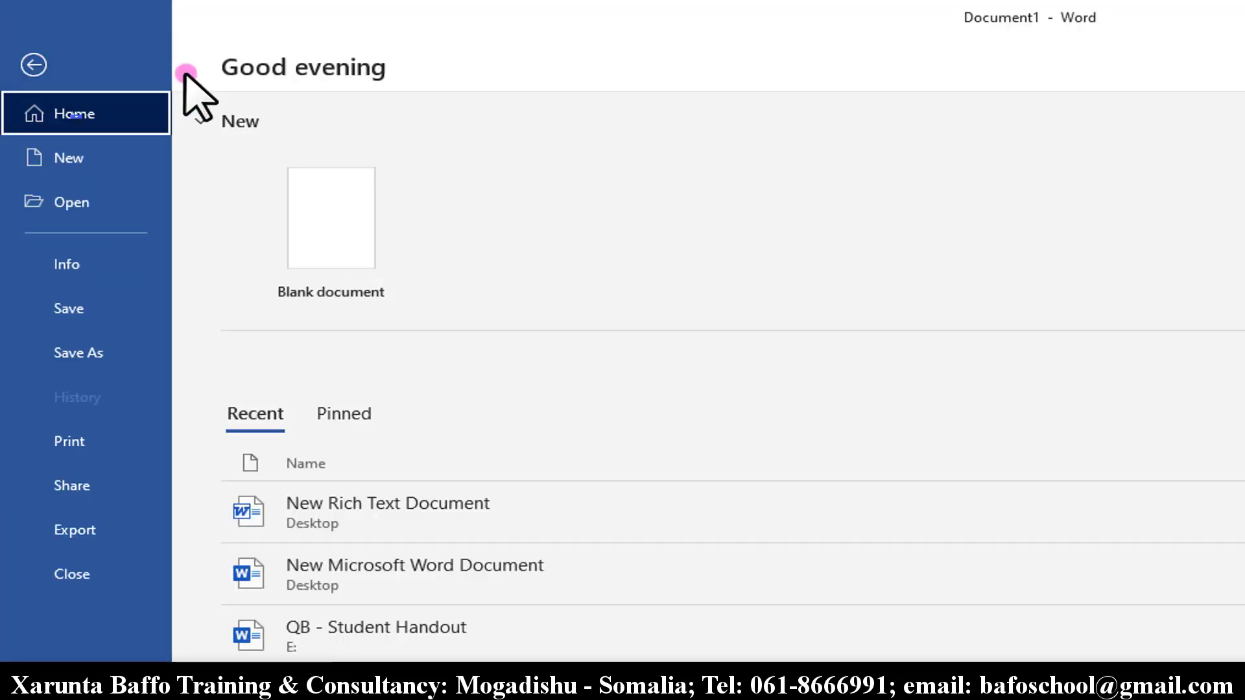
key(Escape)
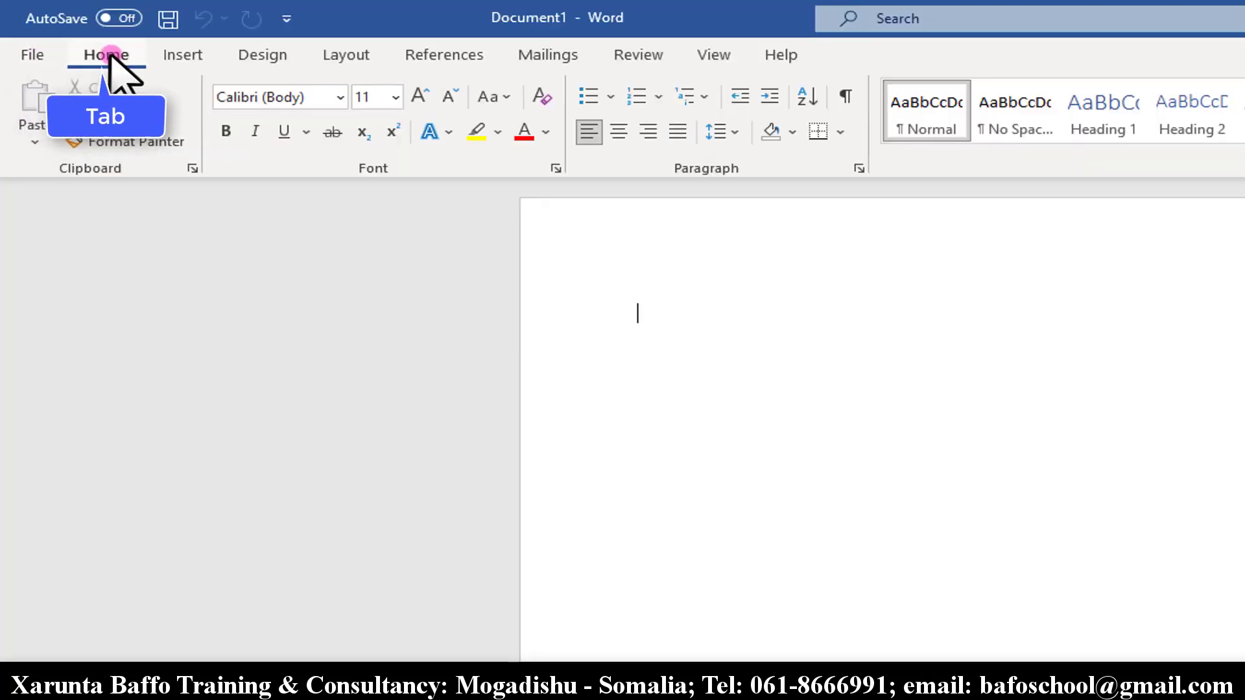
- Examine the ribbon's command groups from Insert, Design and Layout through to Help, and return to the Home commands
click(184, 70)
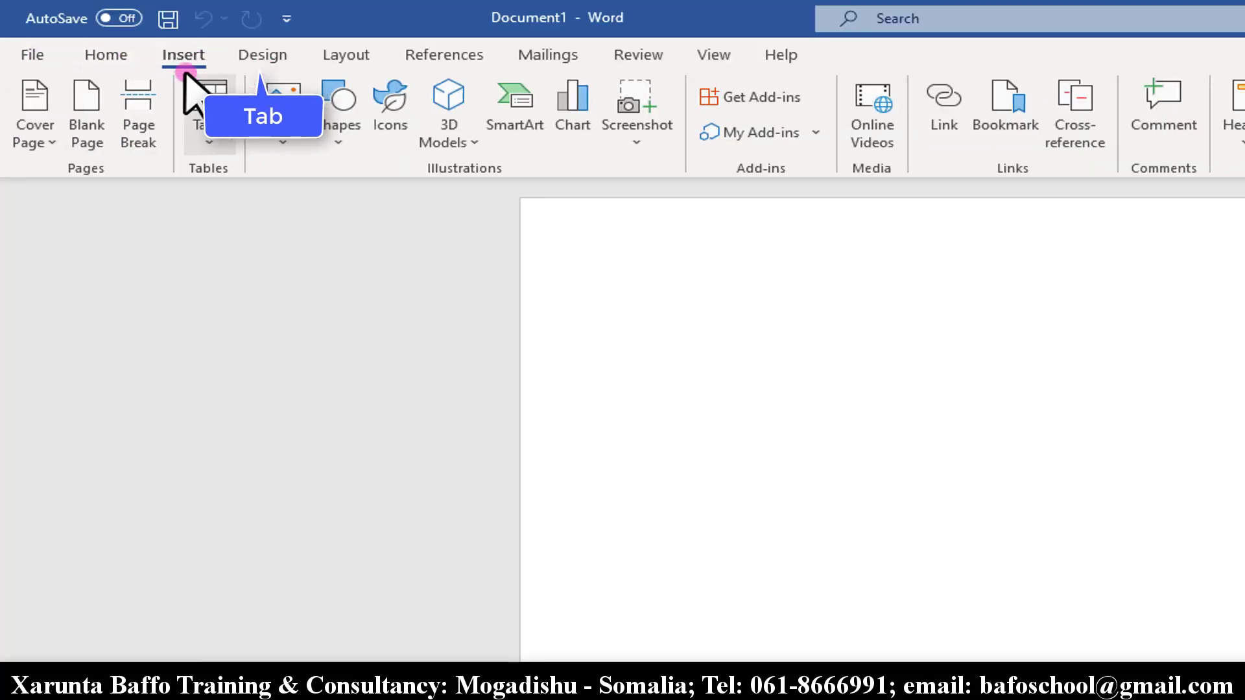
click(265, 55)
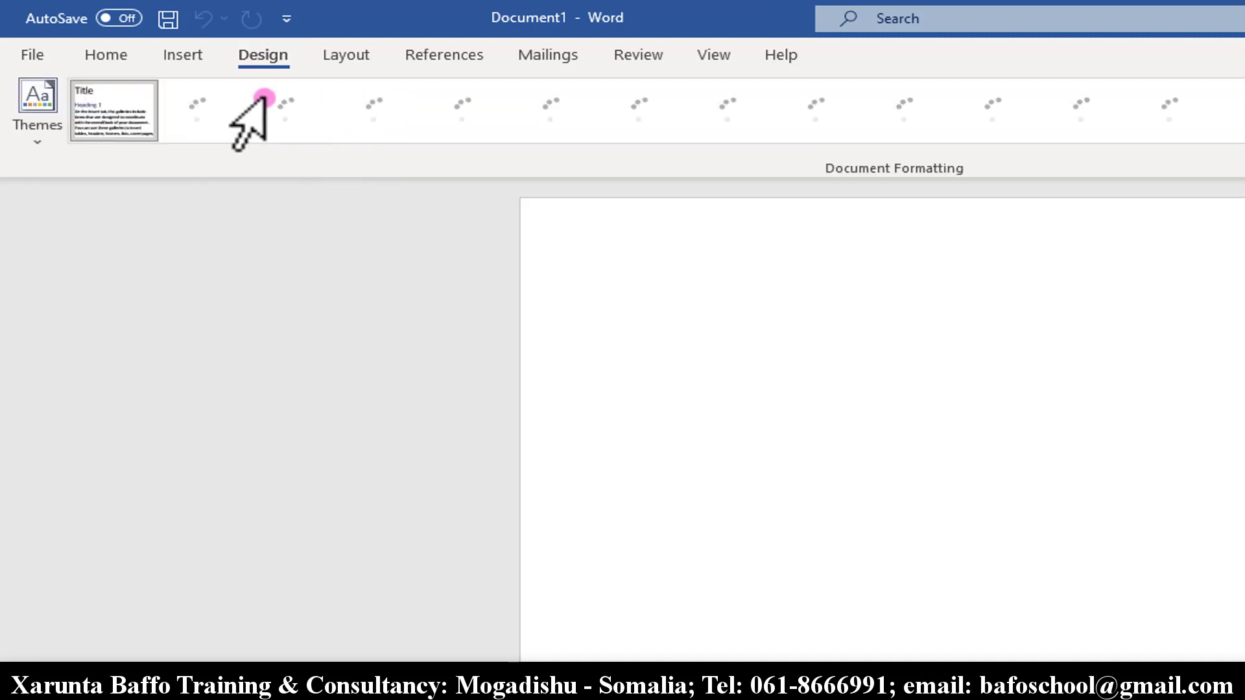
click(109, 52)
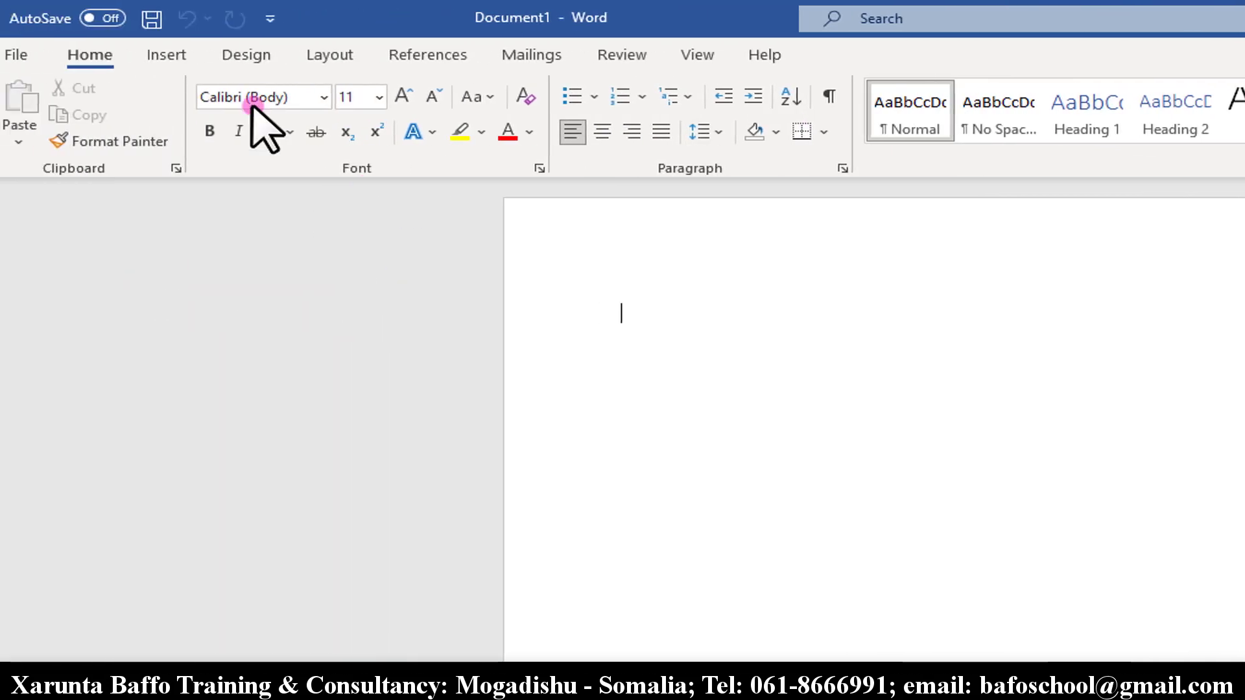
click(177, 56)
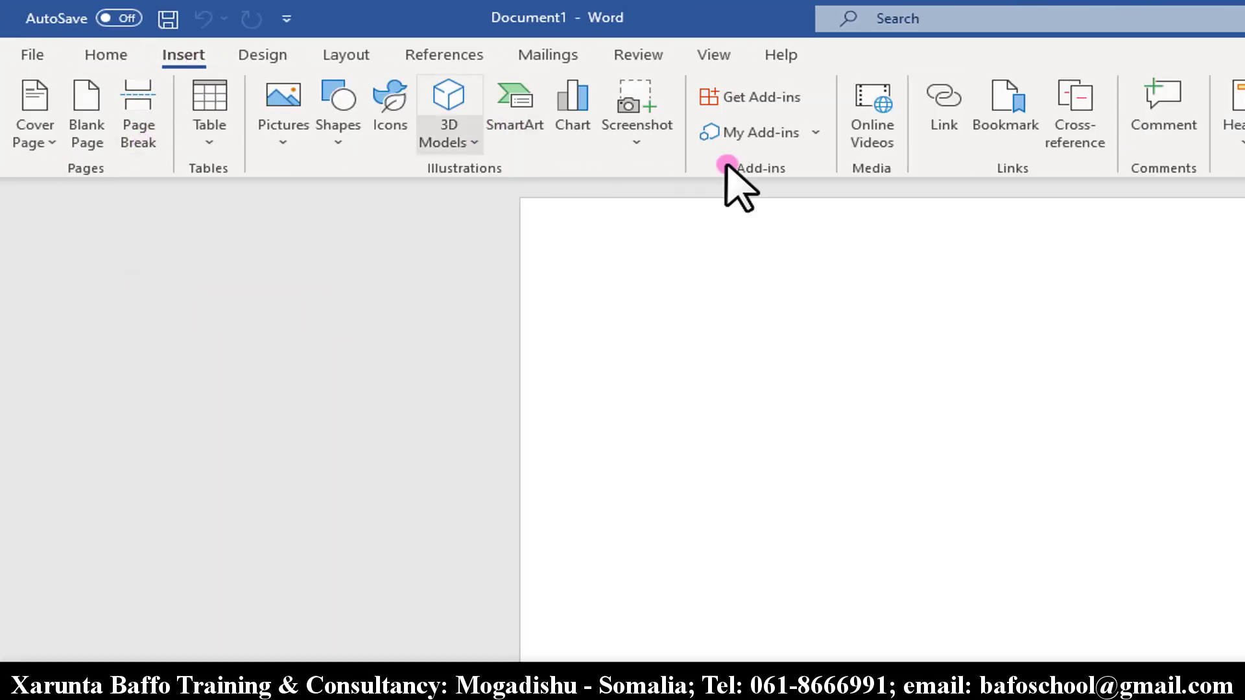
click(259, 55)
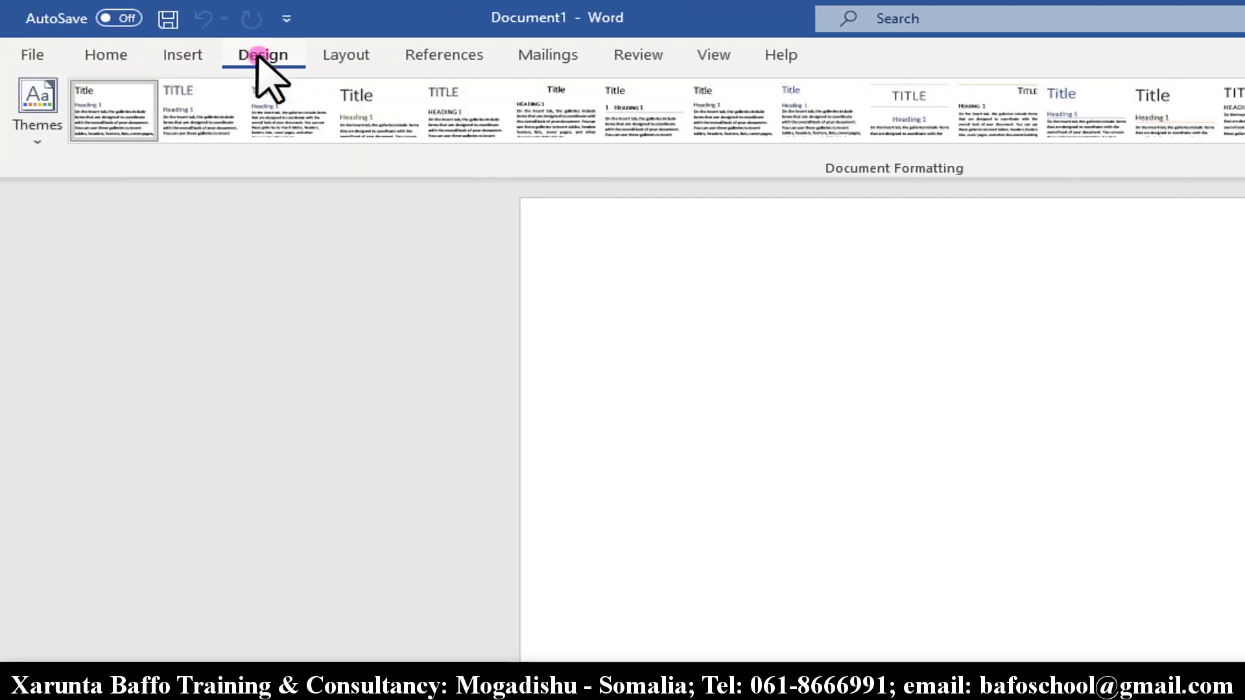
click(347, 56)
click(444, 56)
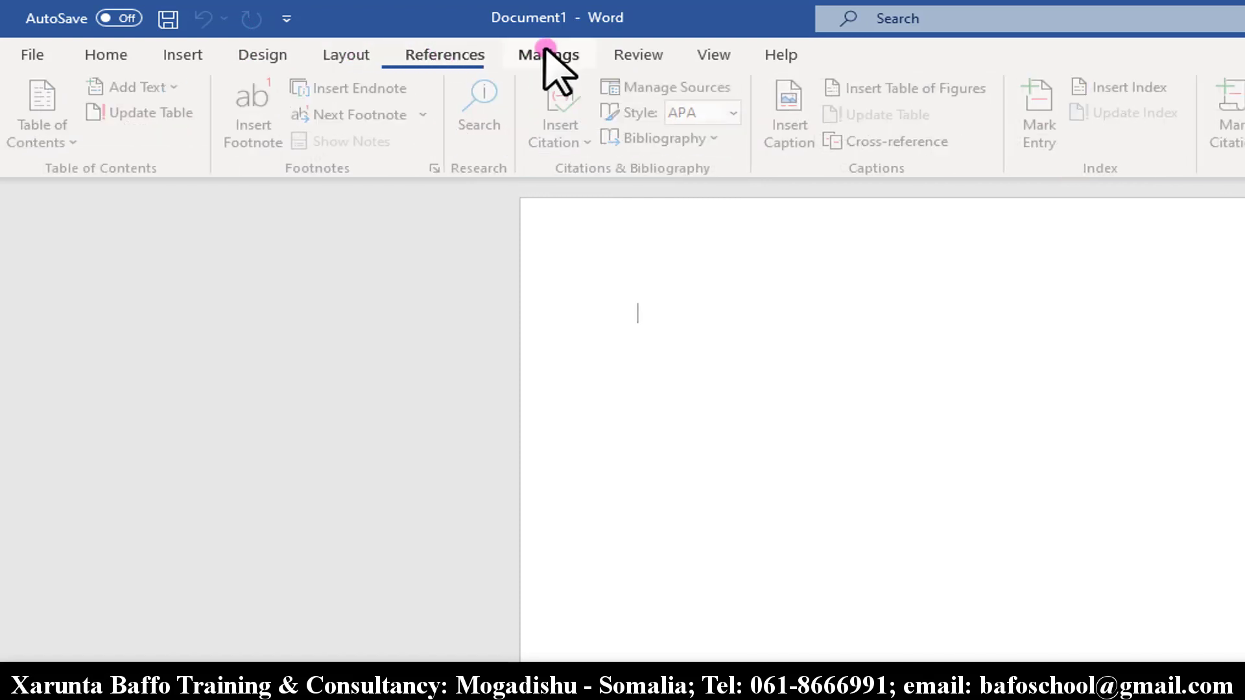
click(544, 52)
click(649, 52)
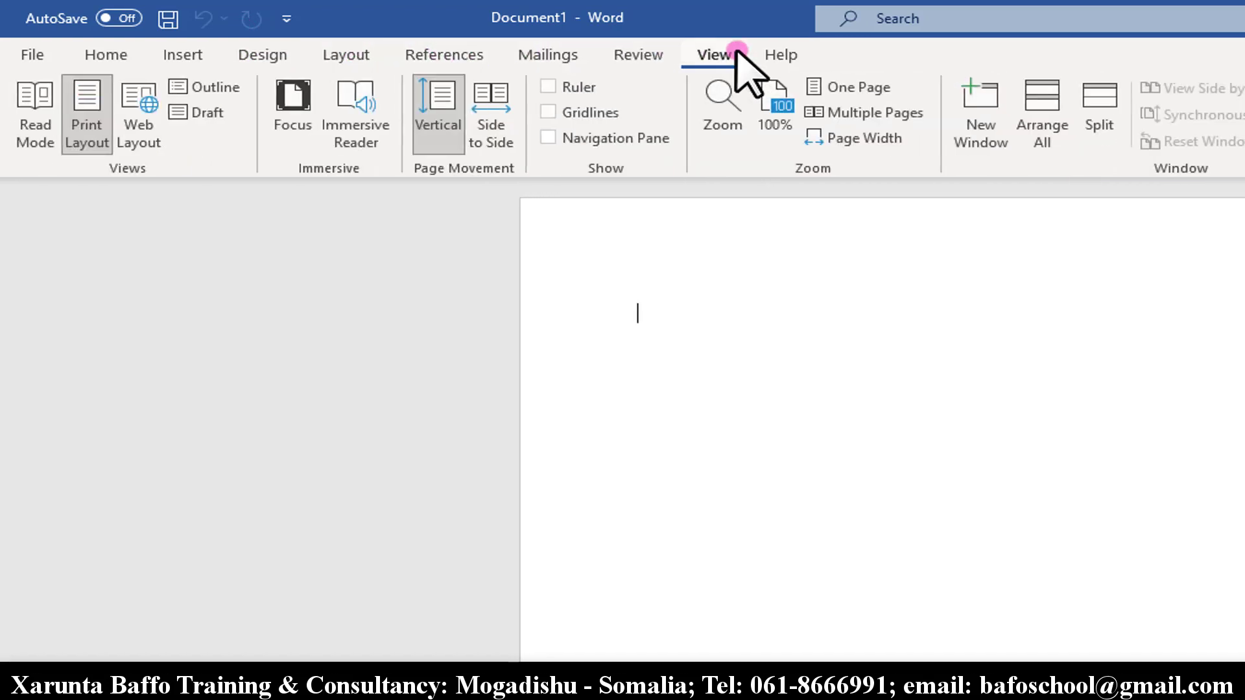
click(782, 55)
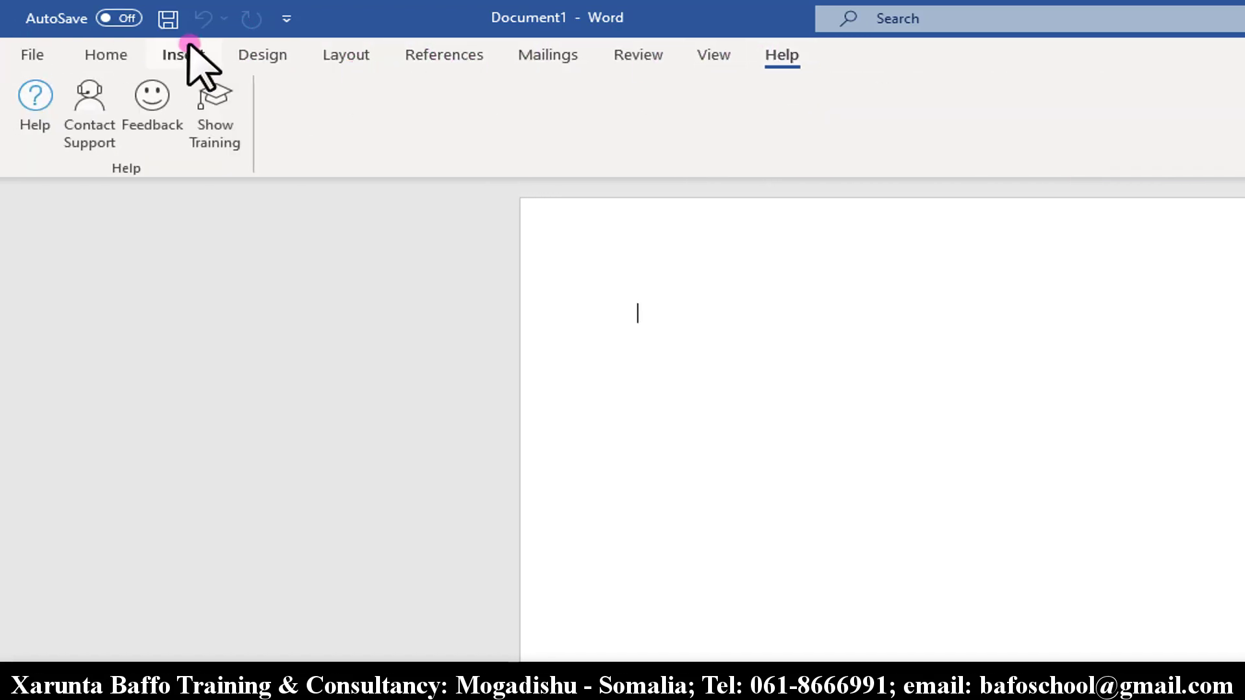
click(119, 53)
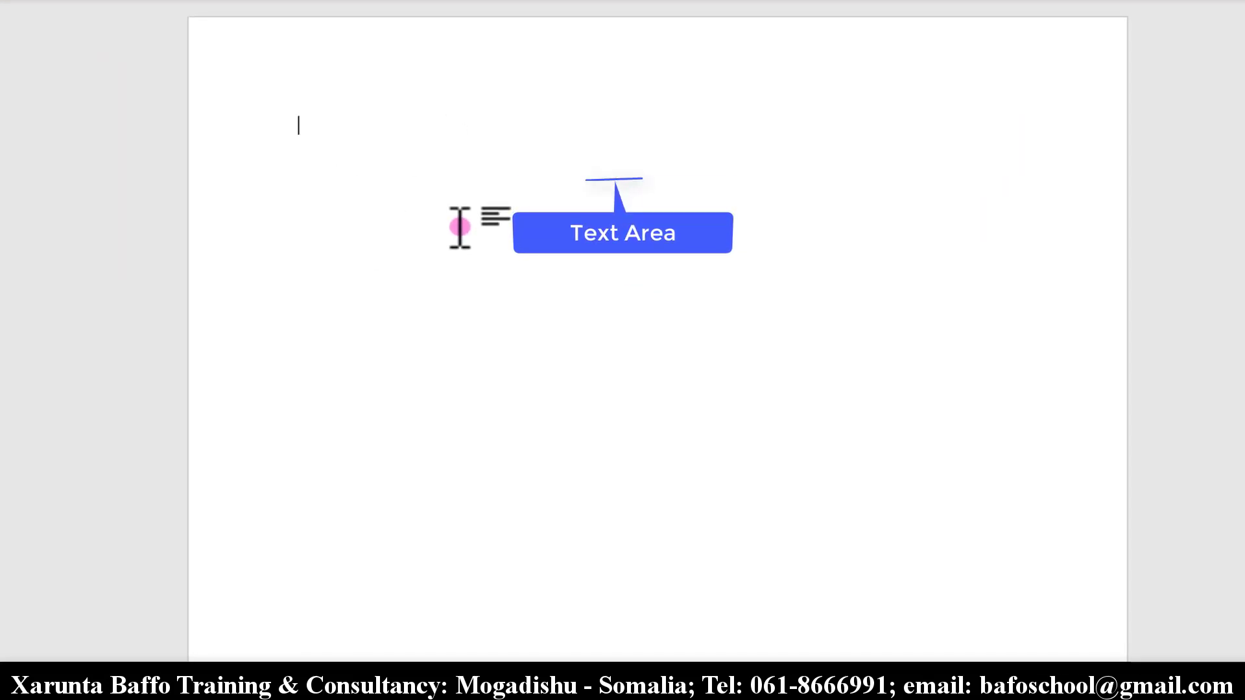
- Look over the blank page's text area and scroll it vertically
click(465, 296)
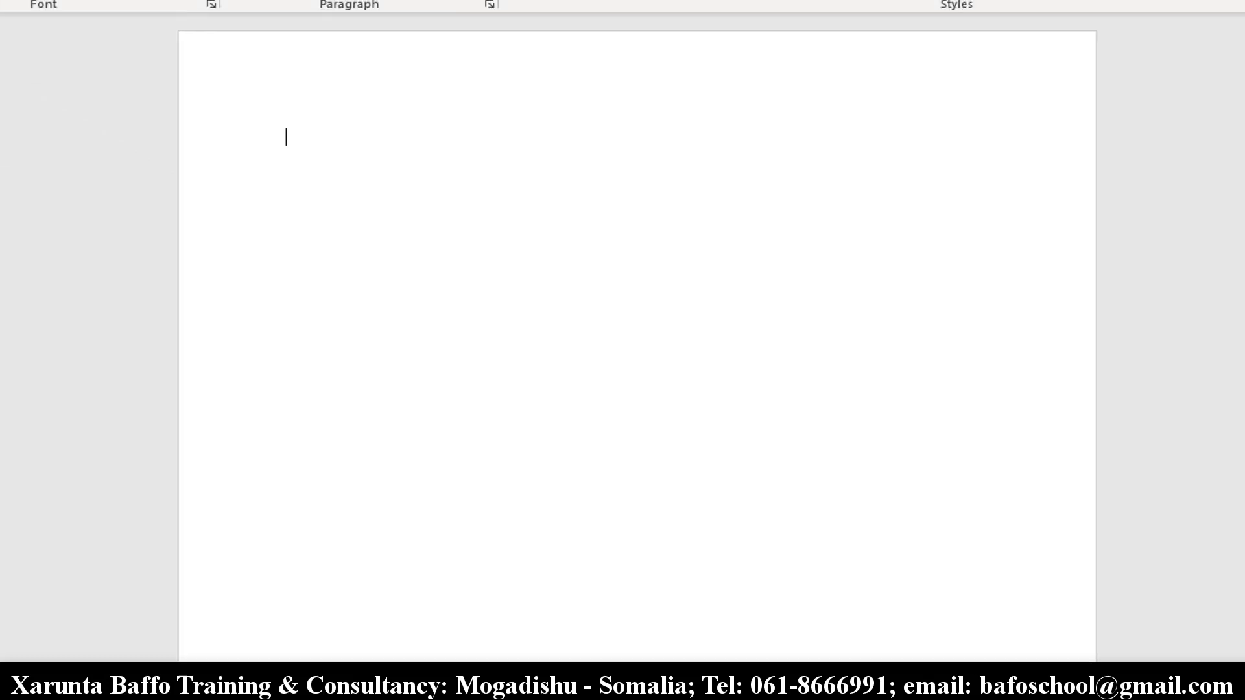
mouse_move(1236, 208)
mouse_down()
mouse_move(1235, 344)
mouse_move(1236, 191)
mouse_up()
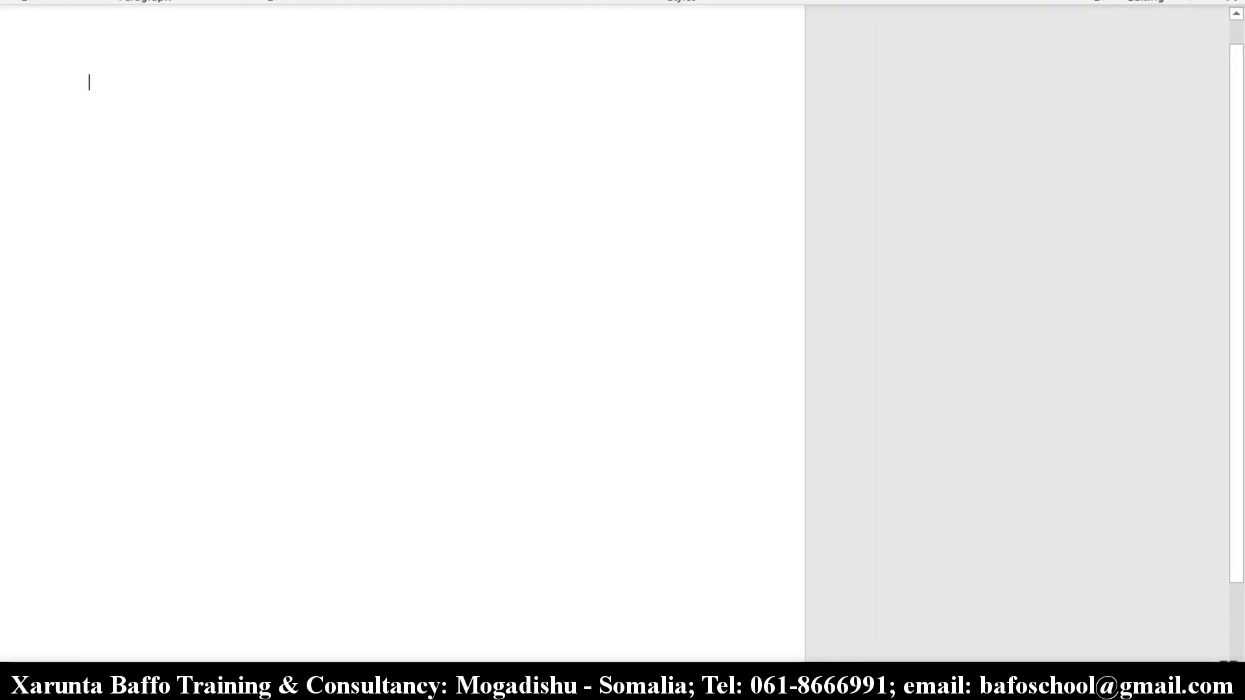
click(1238, 627)
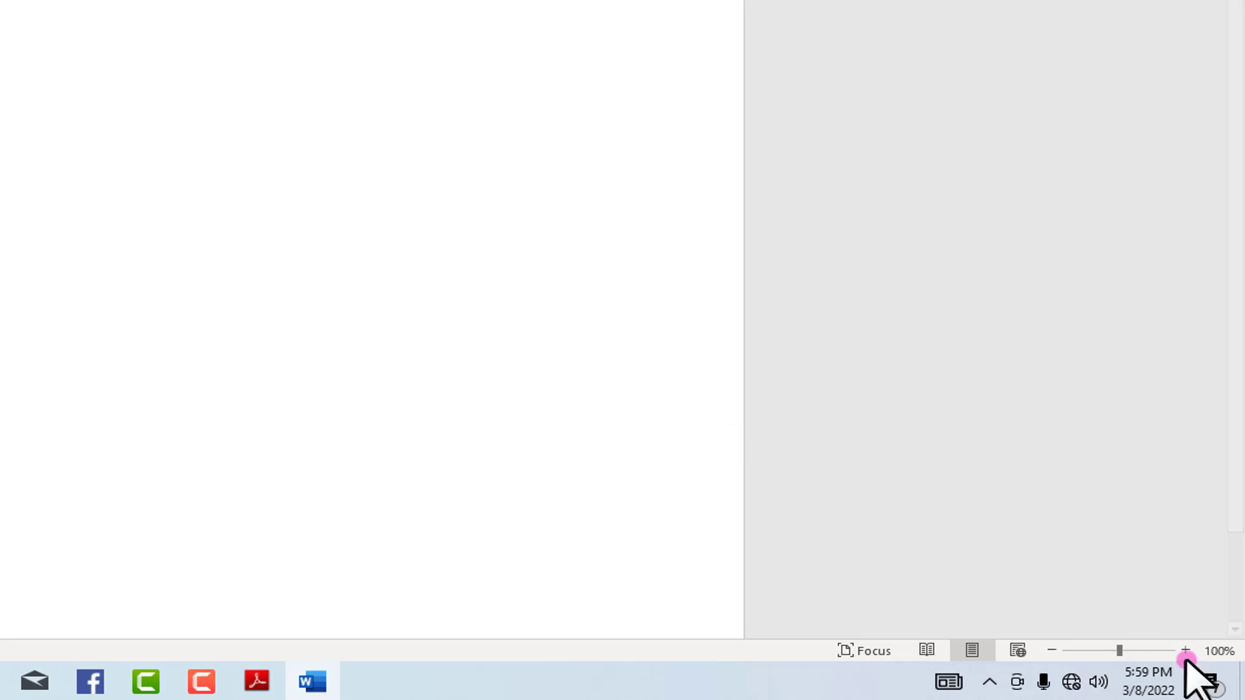
- Zoom the document in to 230% and scroll horizontally across the enlarged page
click(1185, 650)
click(1186, 650)
click(1185, 650)
click(1185, 650)
click(1185, 650)
click(1185, 650)
click(1185, 650)
click(1185, 650)
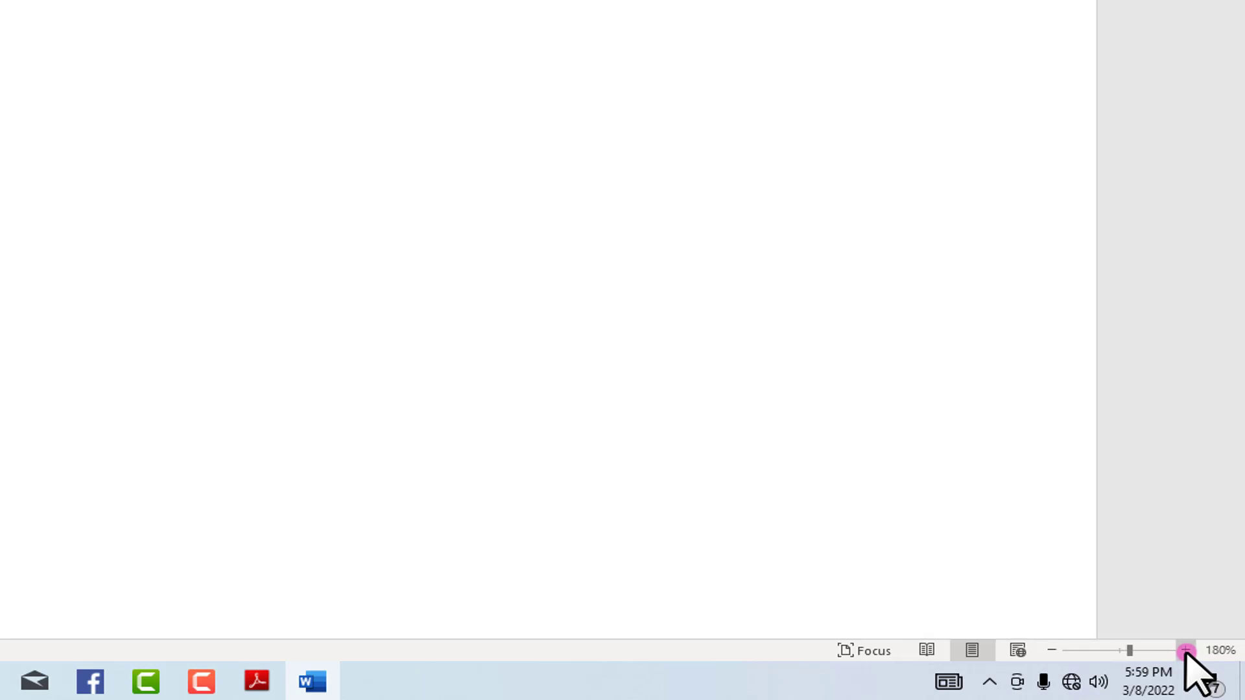
click(1185, 650)
click(1185, 651)
click(1185, 650)
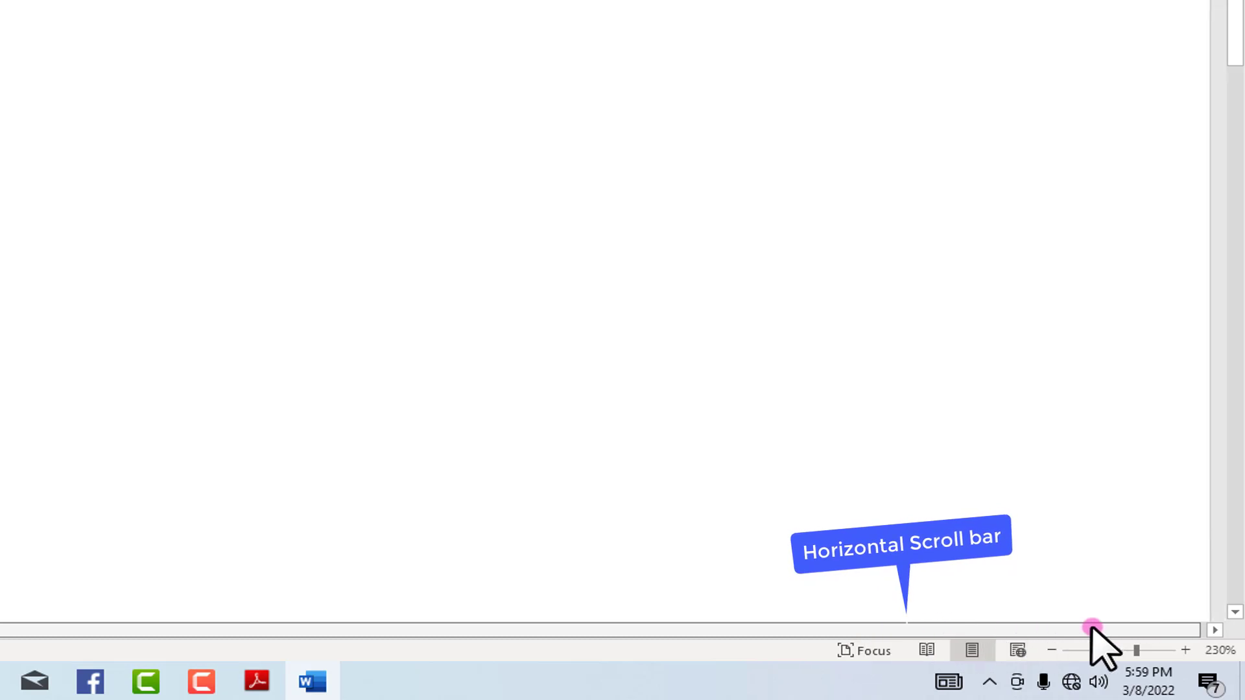
drag(654, 634, 1059, 628)
- Zoom the document back out to its original magnification
click(1053, 650)
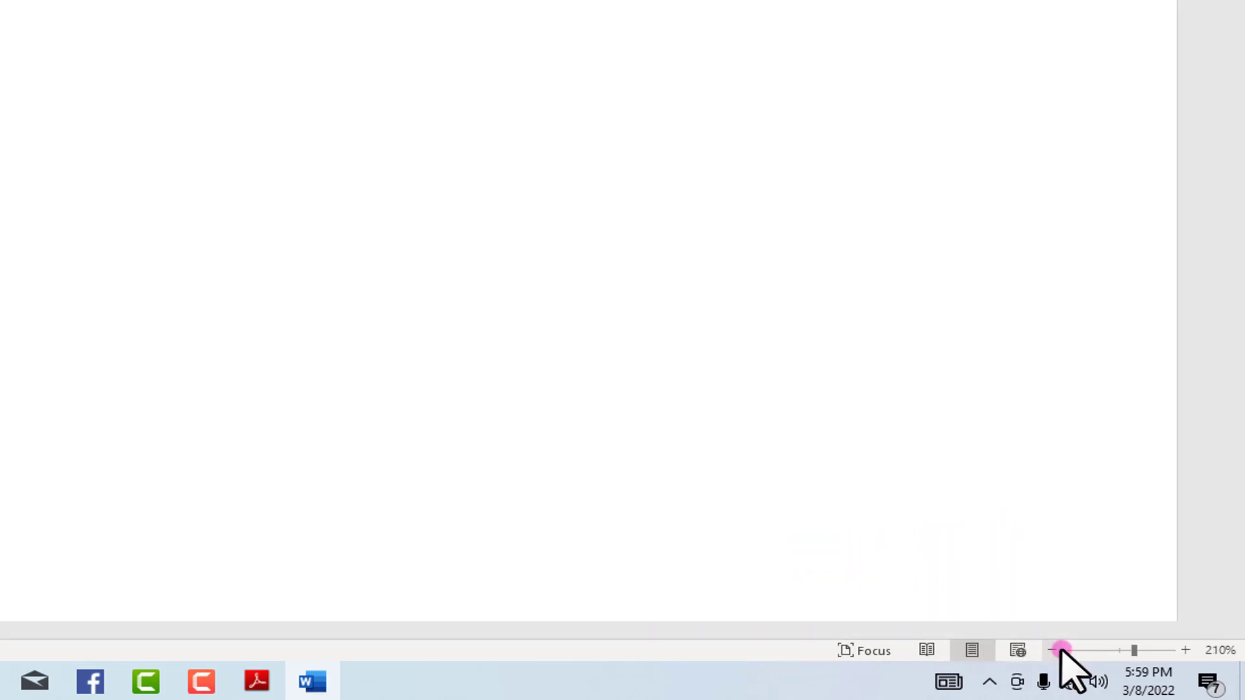
click(1053, 650)
click(1053, 650)
click(1053, 649)
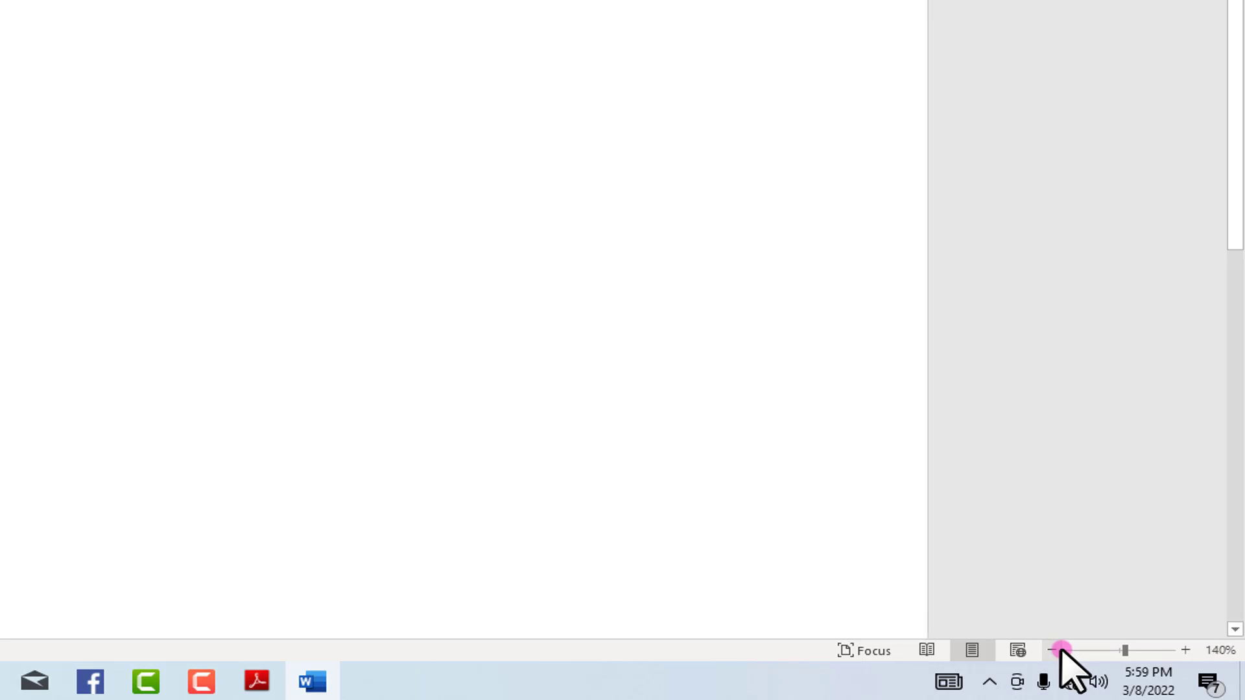
click(1061, 650)
click(1061, 650)
click(1062, 649)
click(1061, 649)
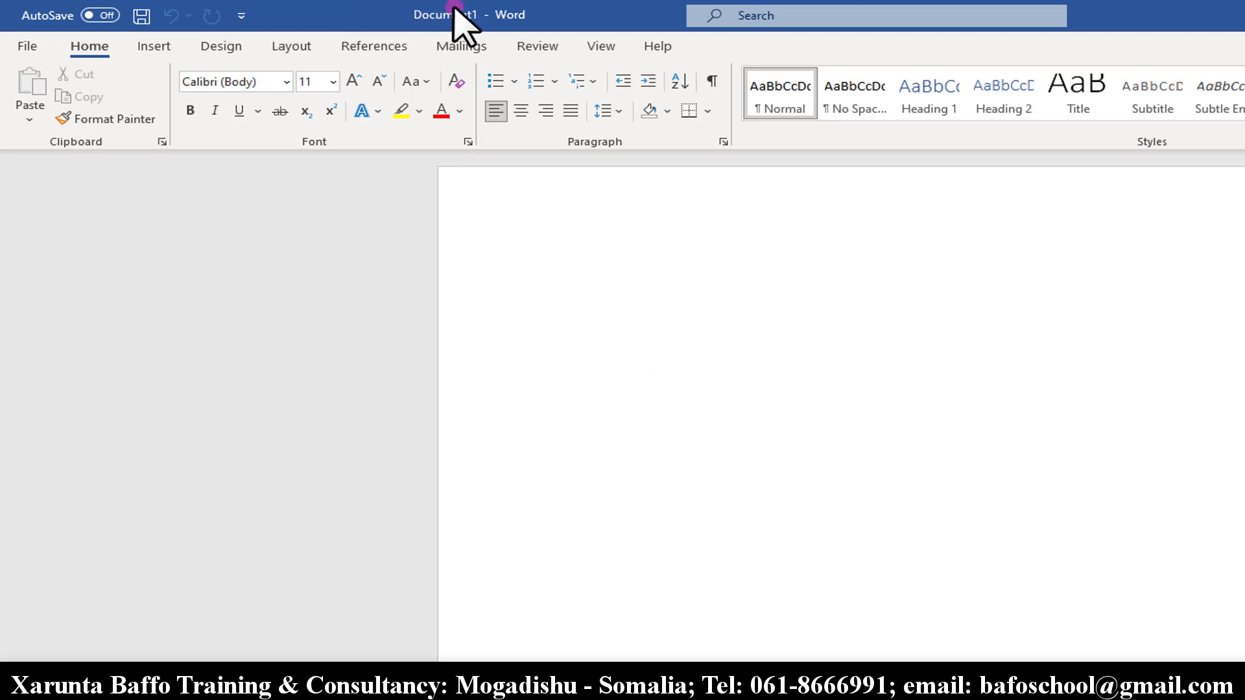
- Save the new document to the Desktop as a Word Document named Bafo, and check its file name and location details
click(26, 47)
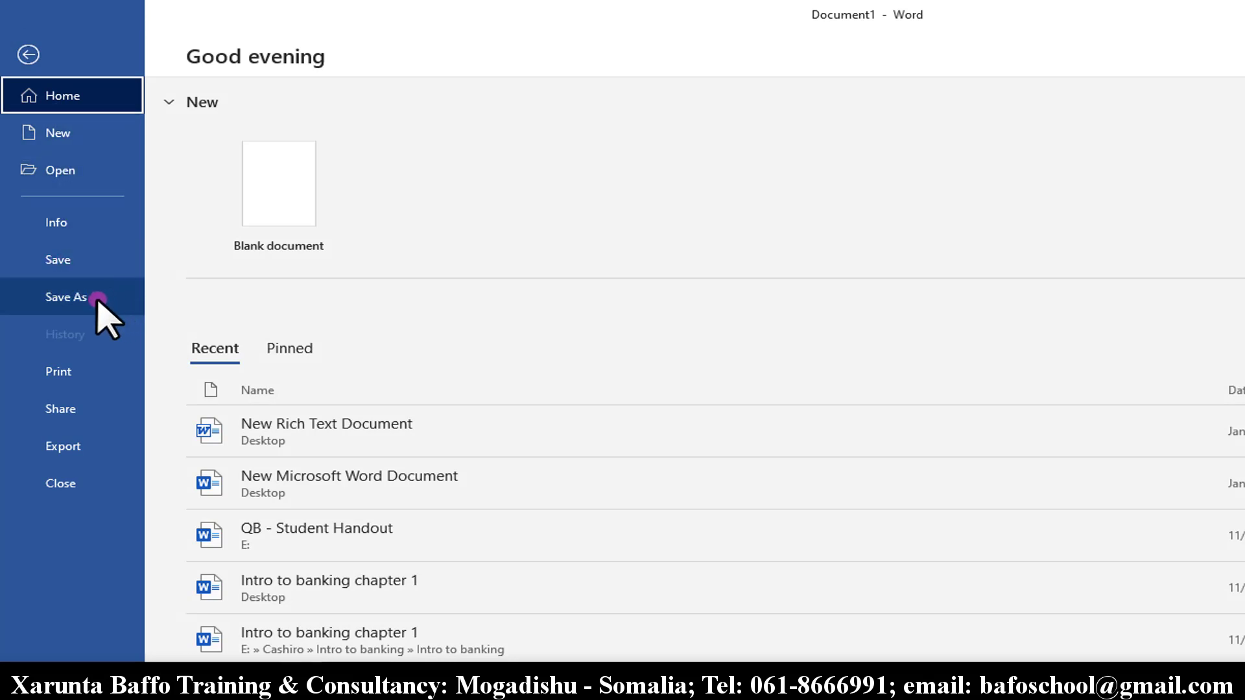
key(Escape)
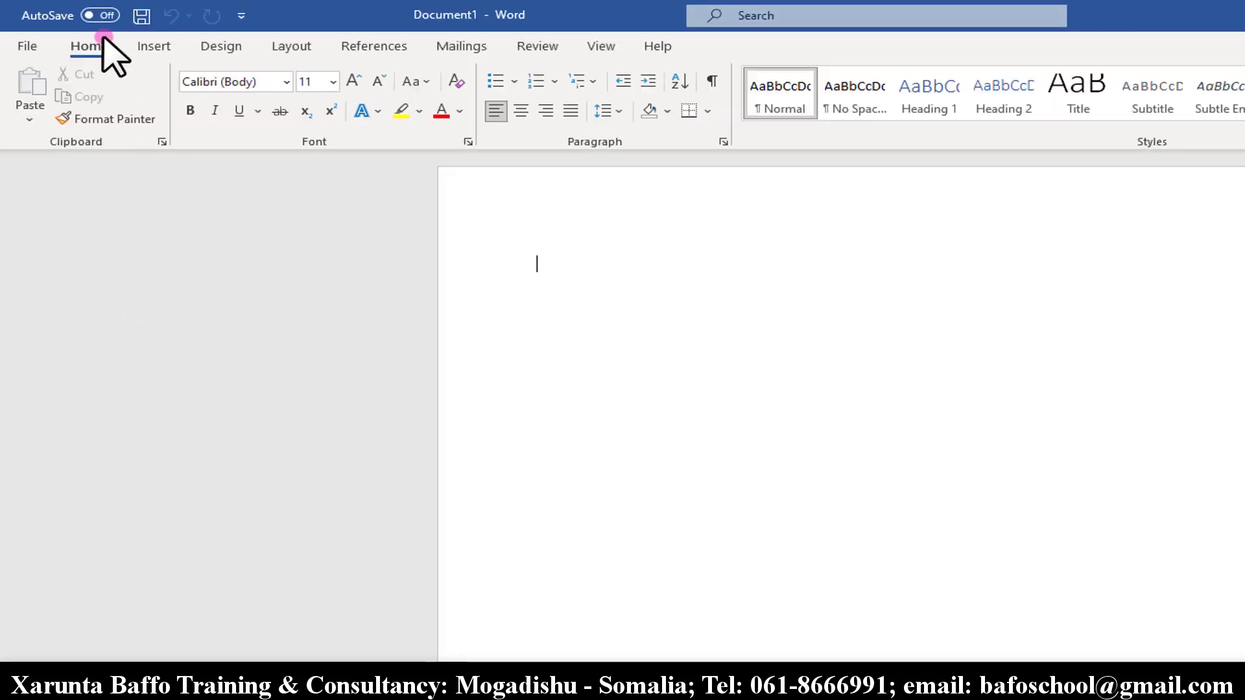
click(141, 17)
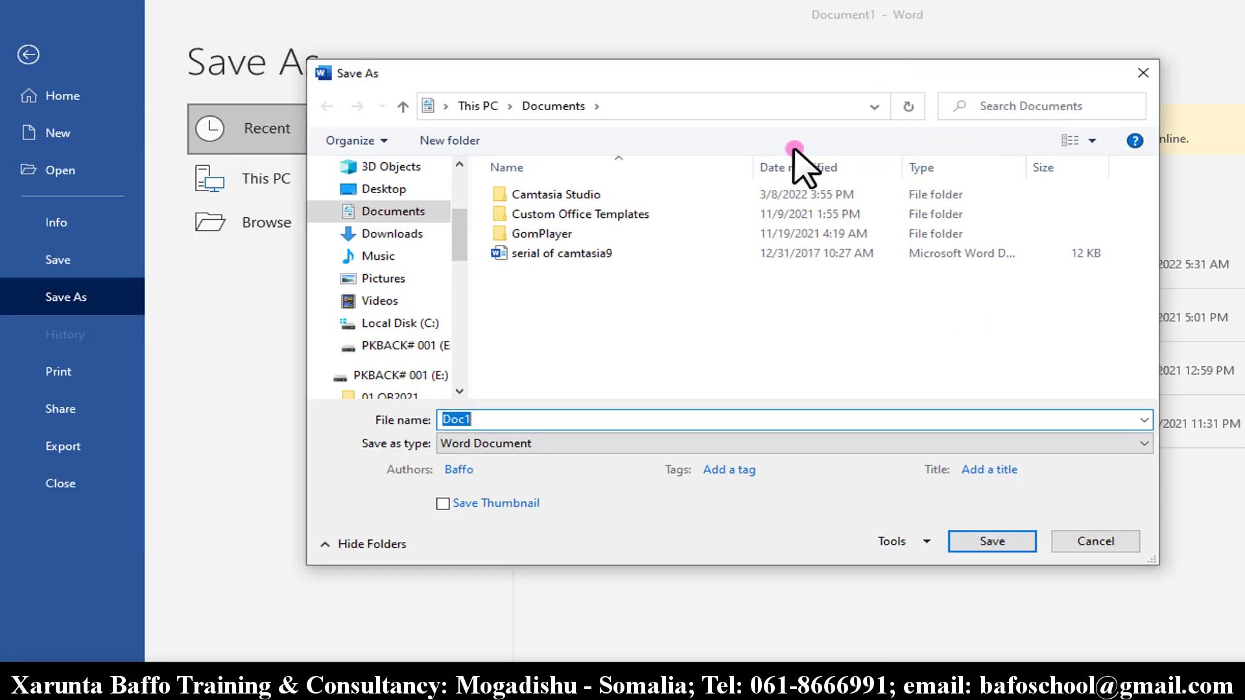
click(409, 192)
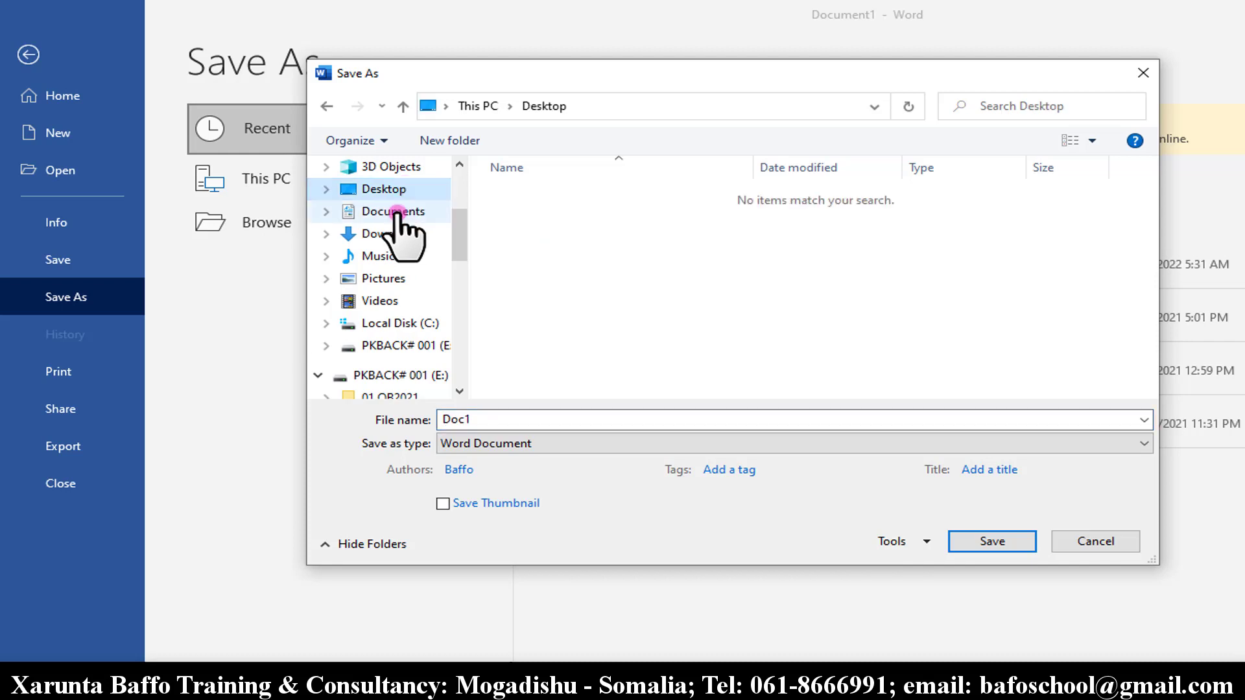
double_click(480, 420)
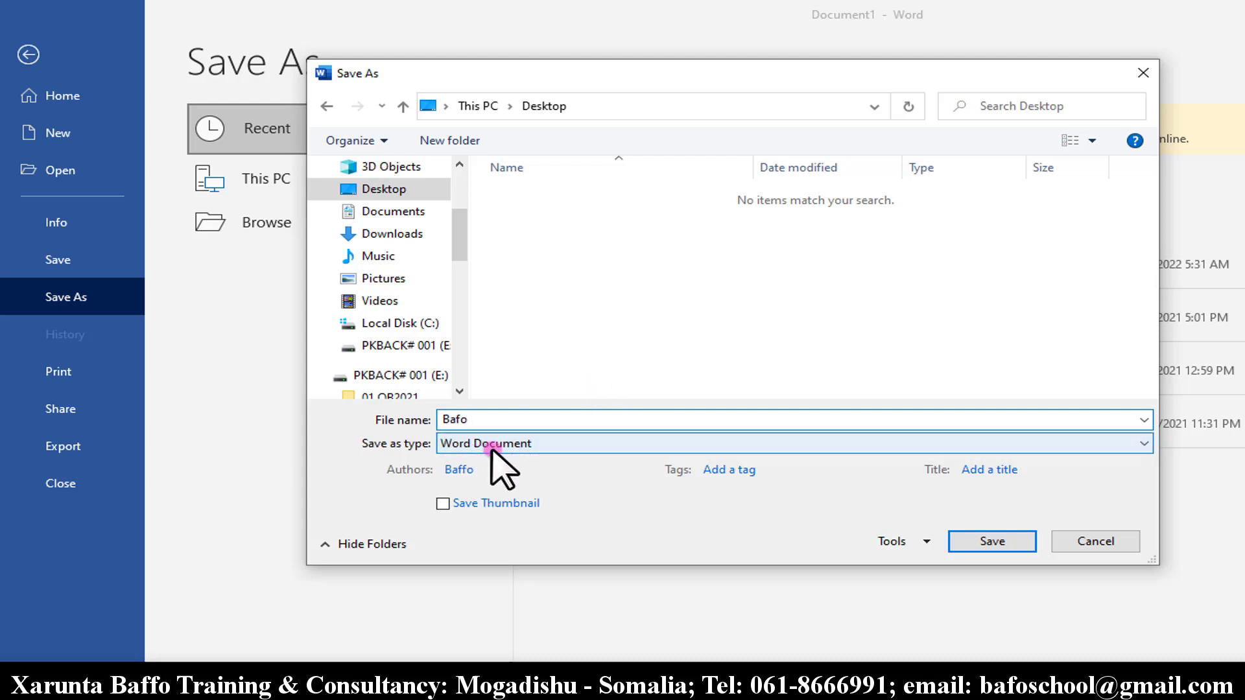
click(986, 541)
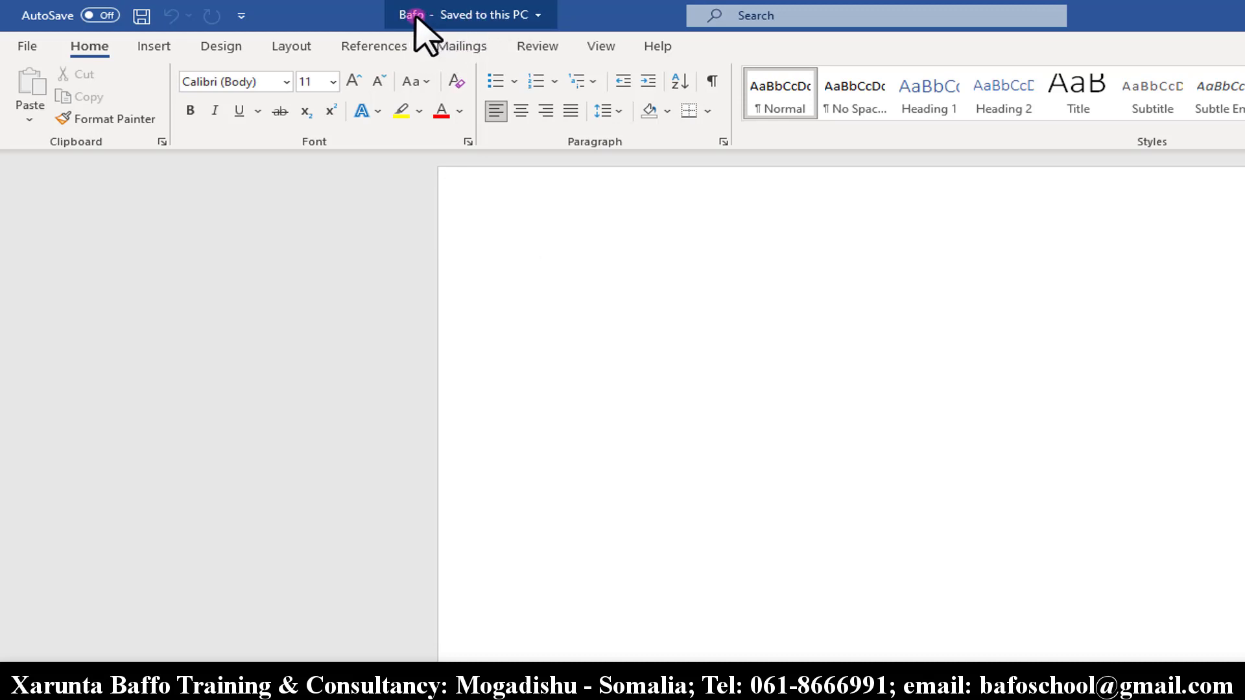
click(537, 13)
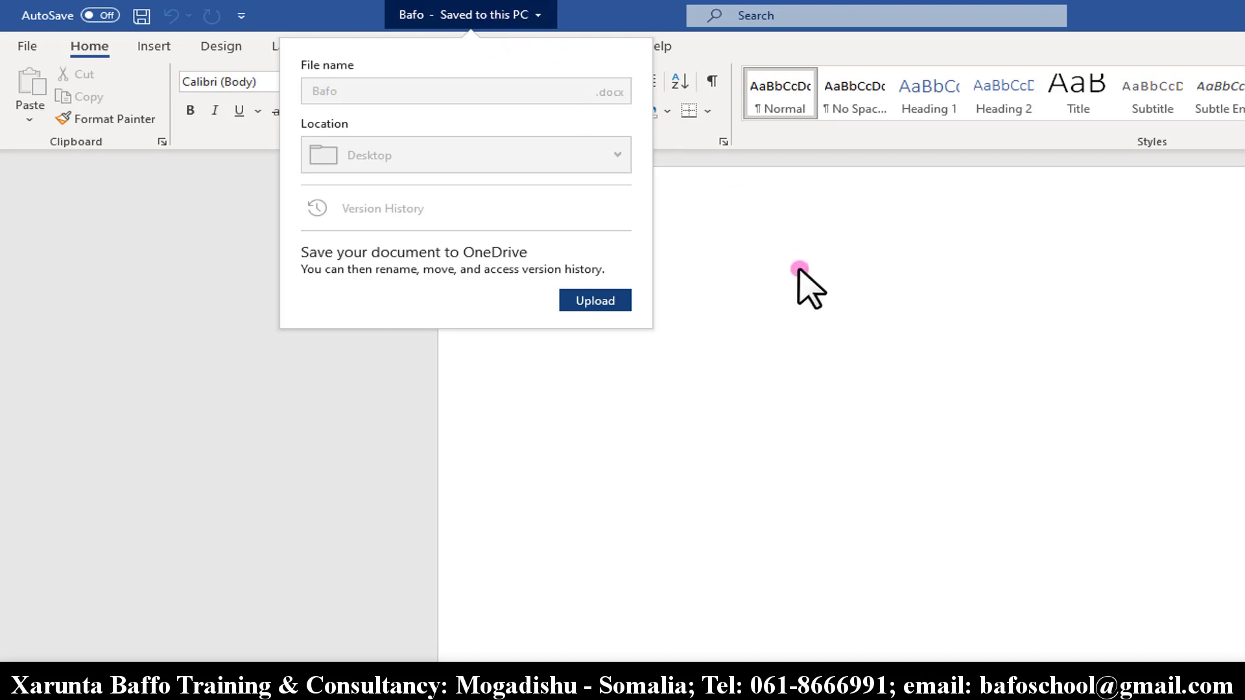
click(796, 268)
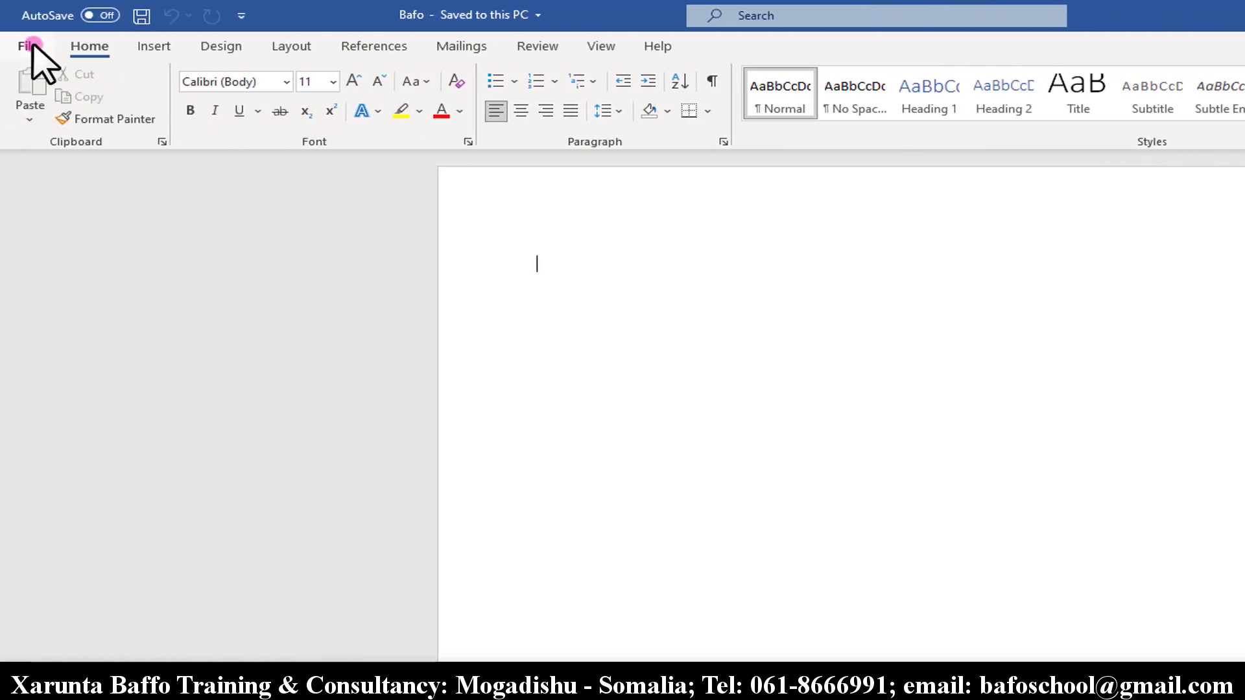
- Close the saved Bafo document and exit Word to return to the desktop
click(33, 49)
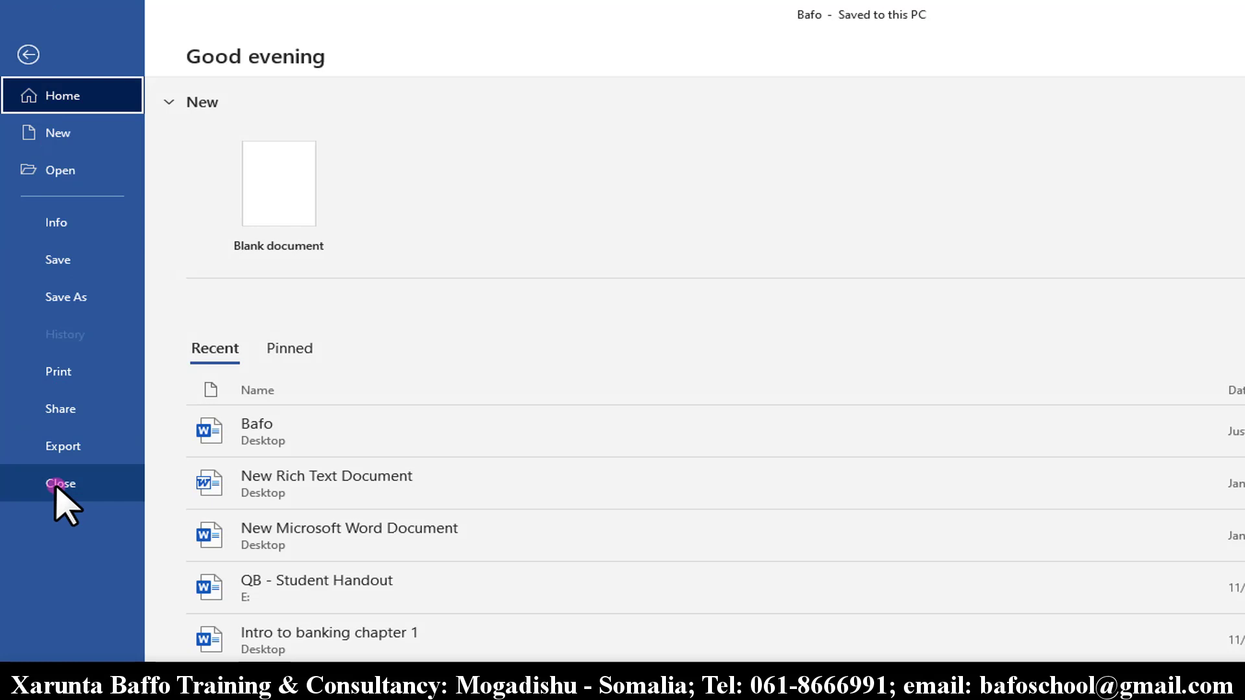
click(58, 484)
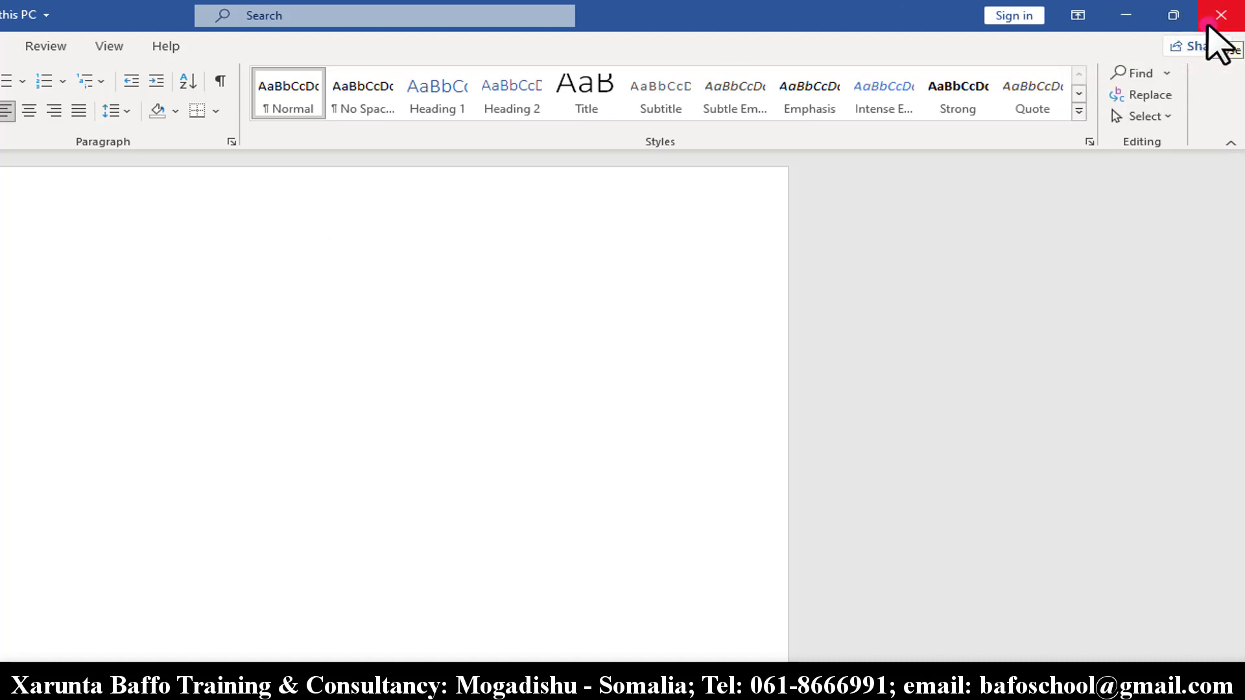
key(alt+F4)
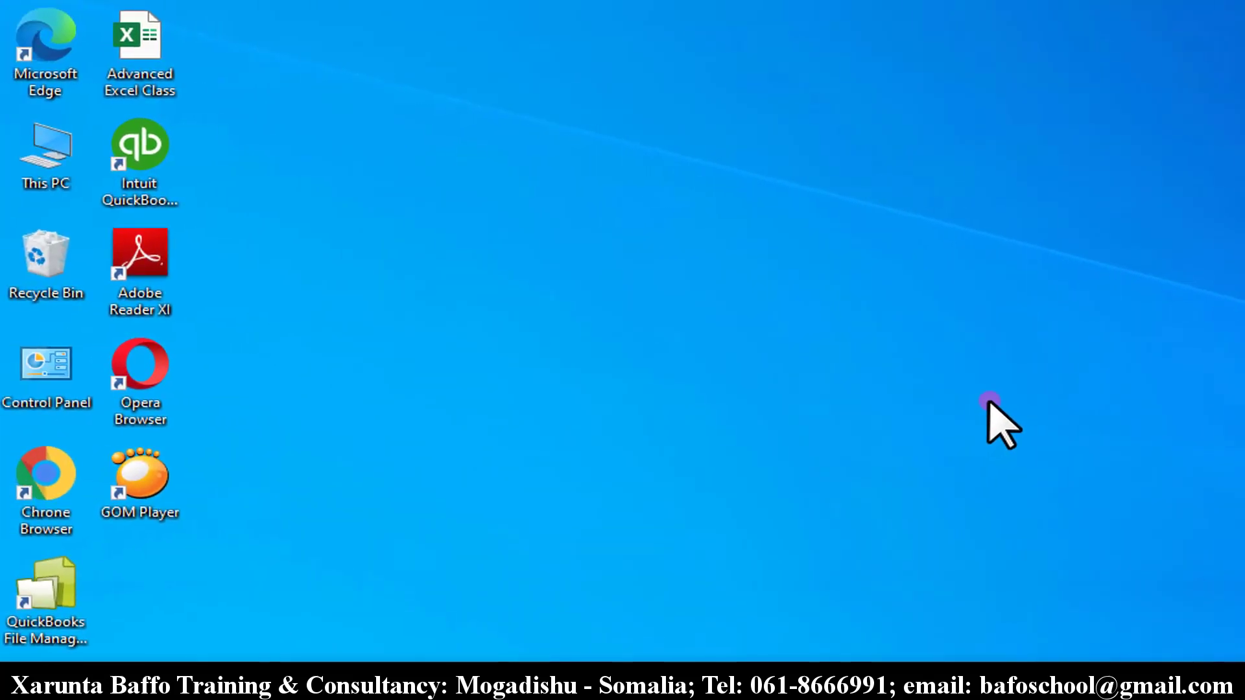
- Locate the saved Bafo document among the desktop files and reopen it in Word
drag(300, 571, 272, 65)
click(295, 175)
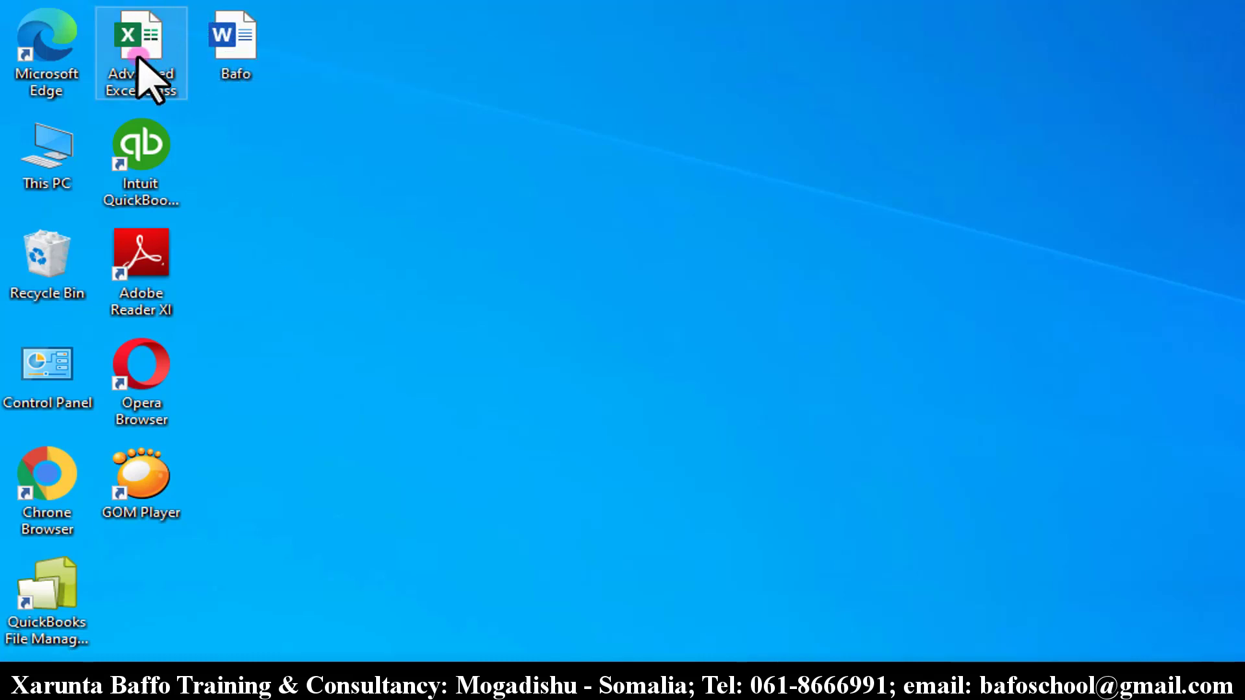
click(119, 40)
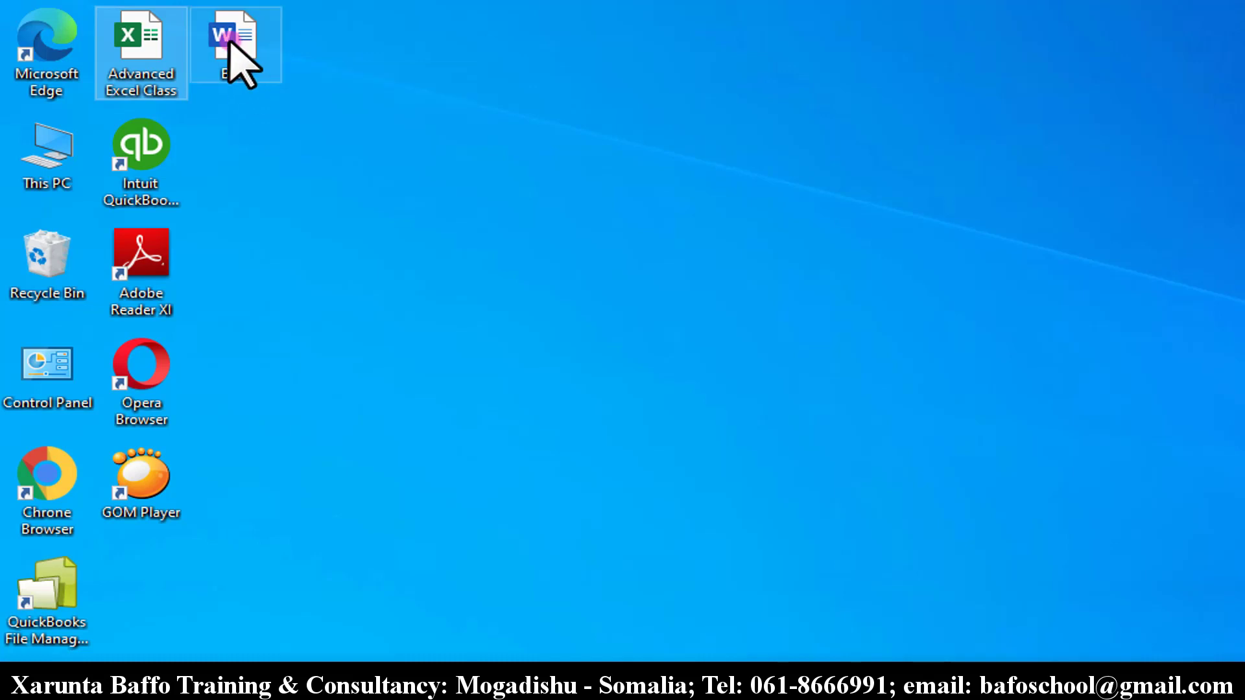
click(232, 55)
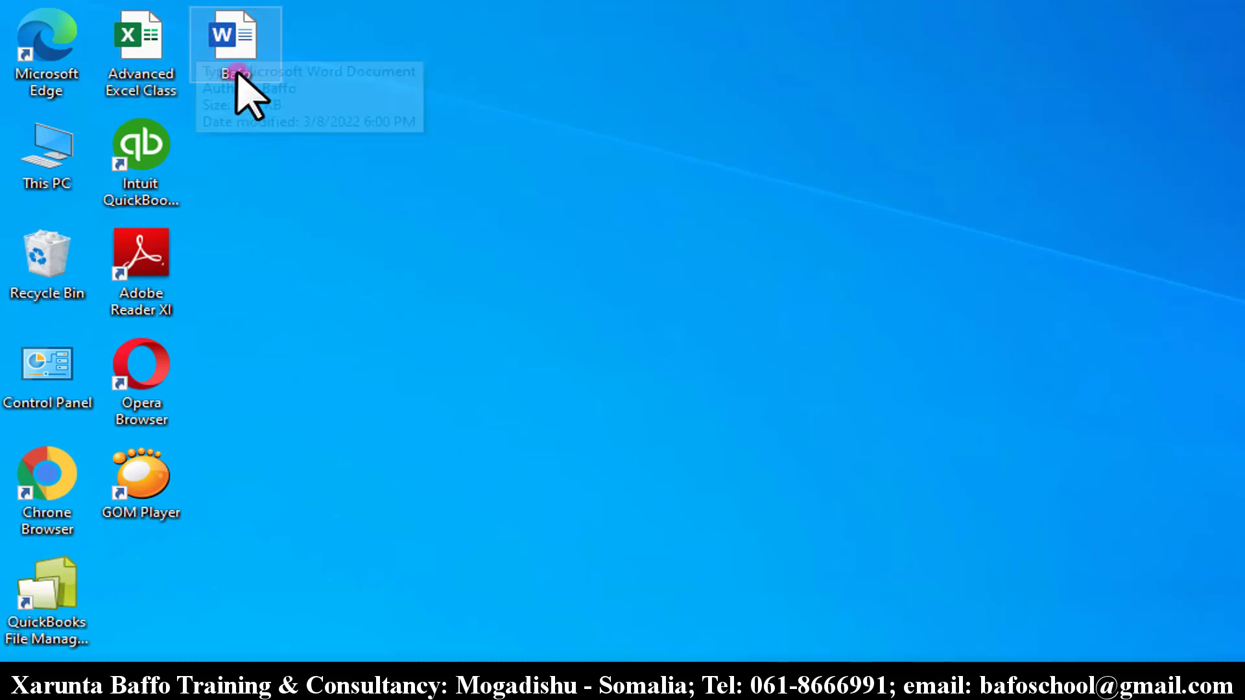
click(252, 89)
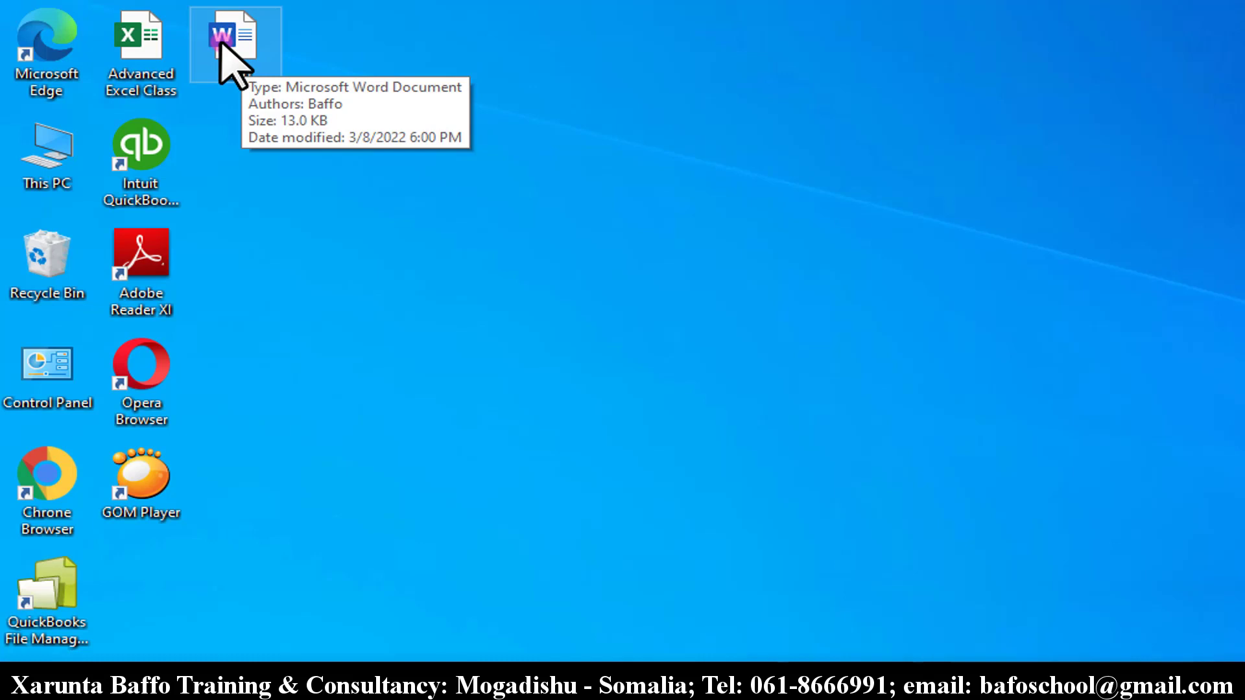
click(297, 176)
click(258, 37)
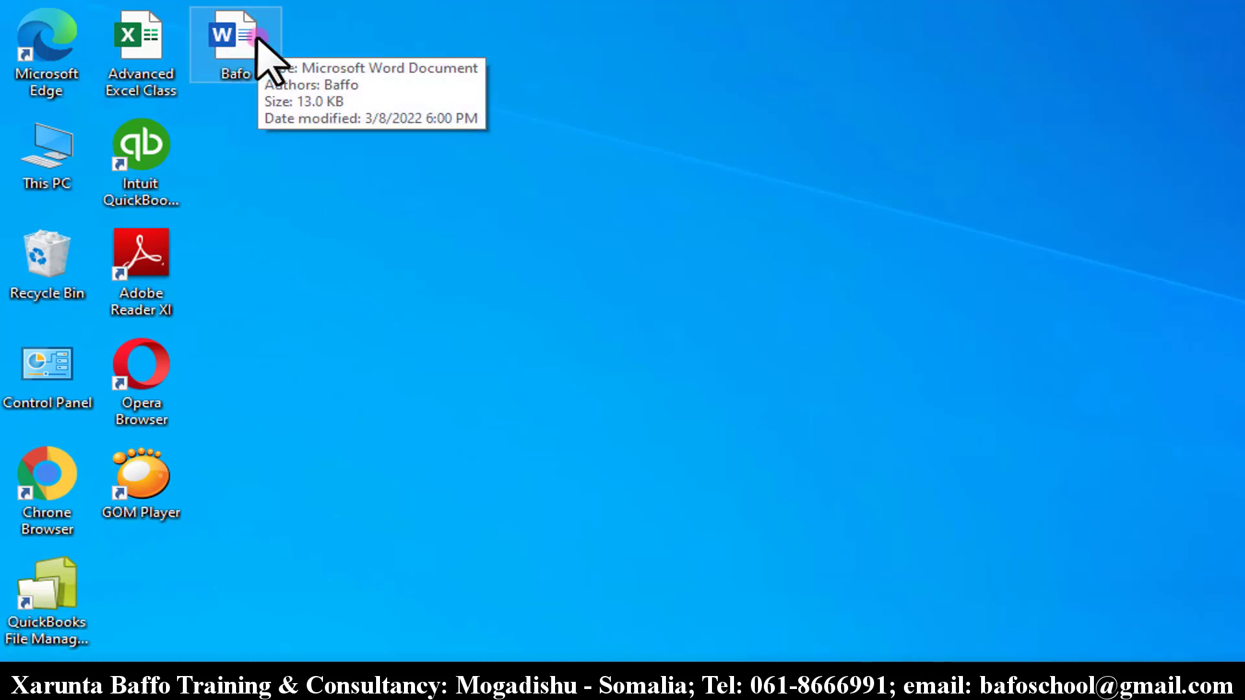
double_click(258, 37)
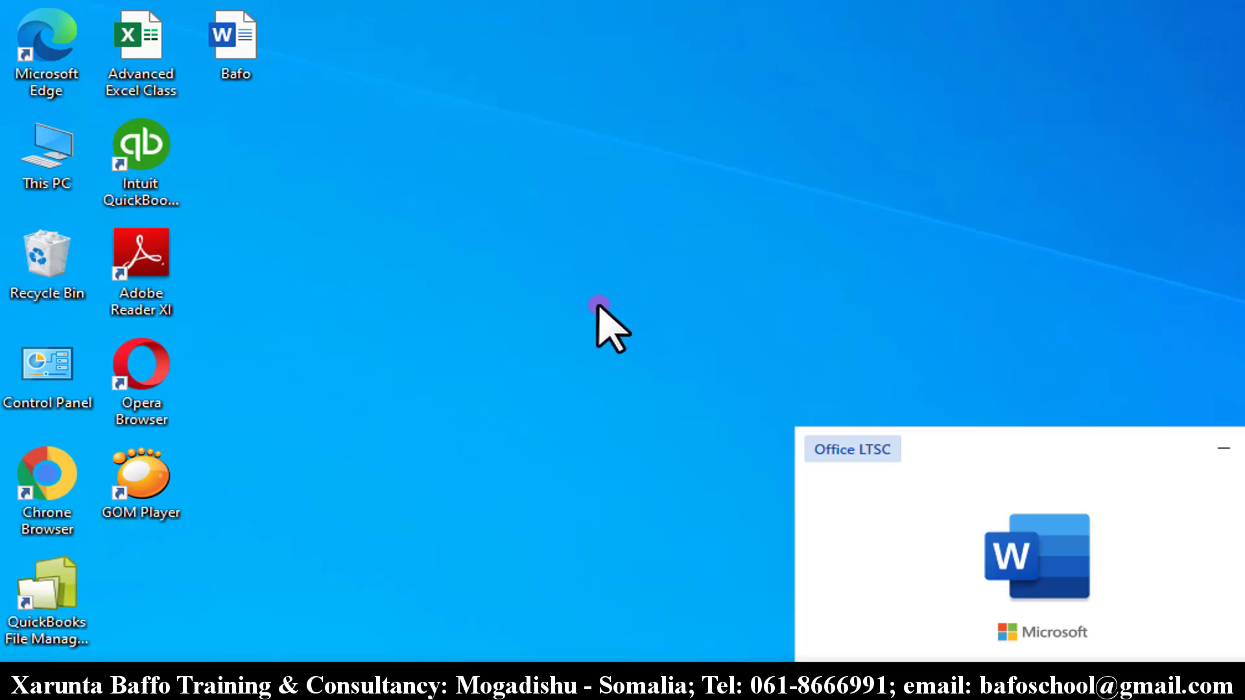